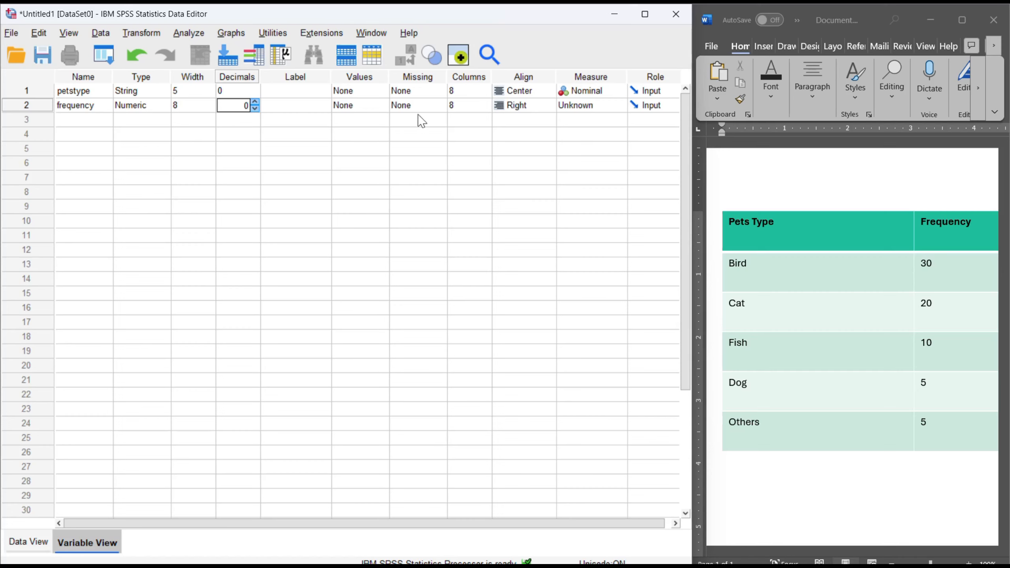
Set the frequency variable's alignment to Center and its measurement level to Nominal.
click(547, 105)
click(537, 147)
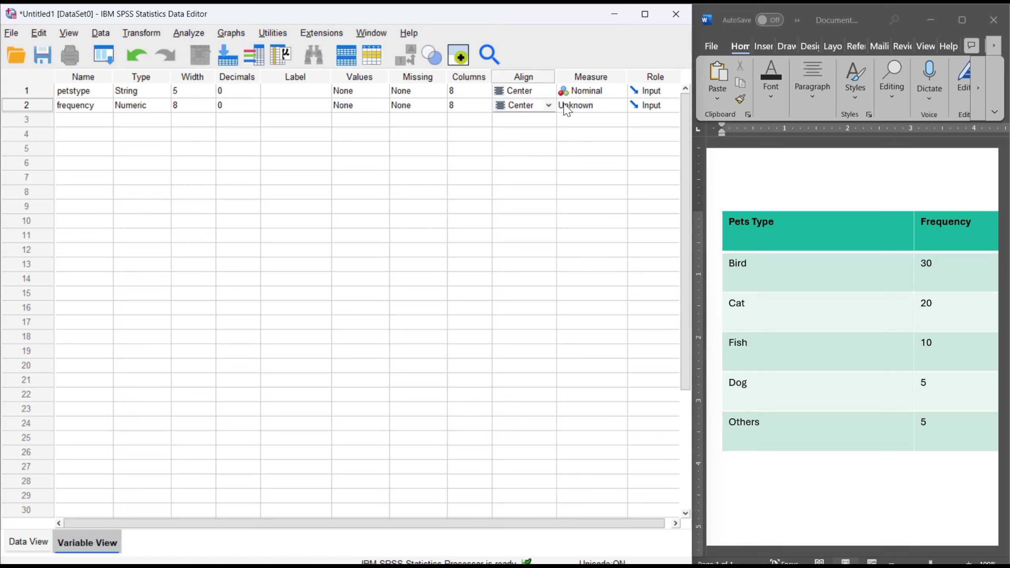
click(570, 110)
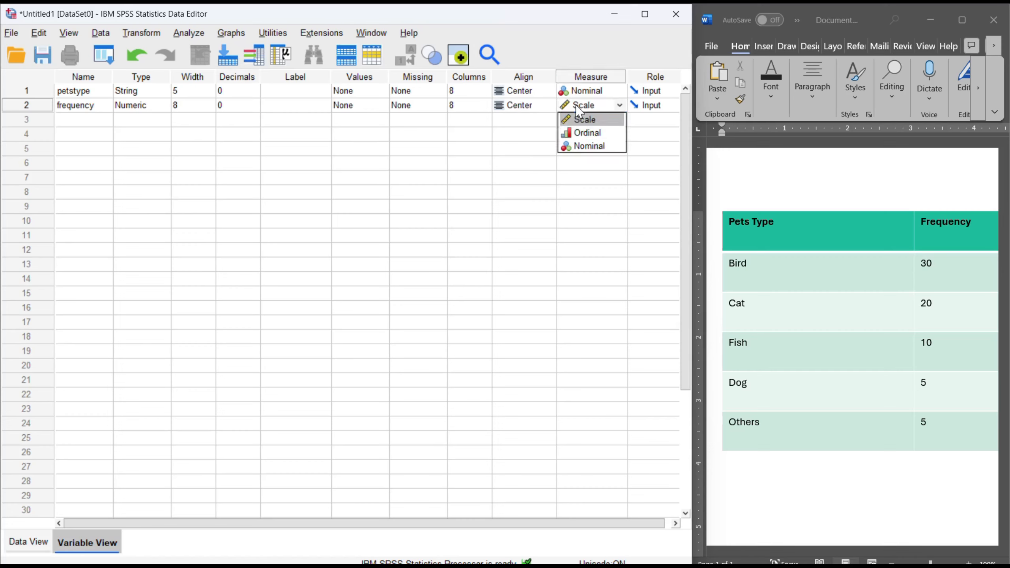
click(593, 150)
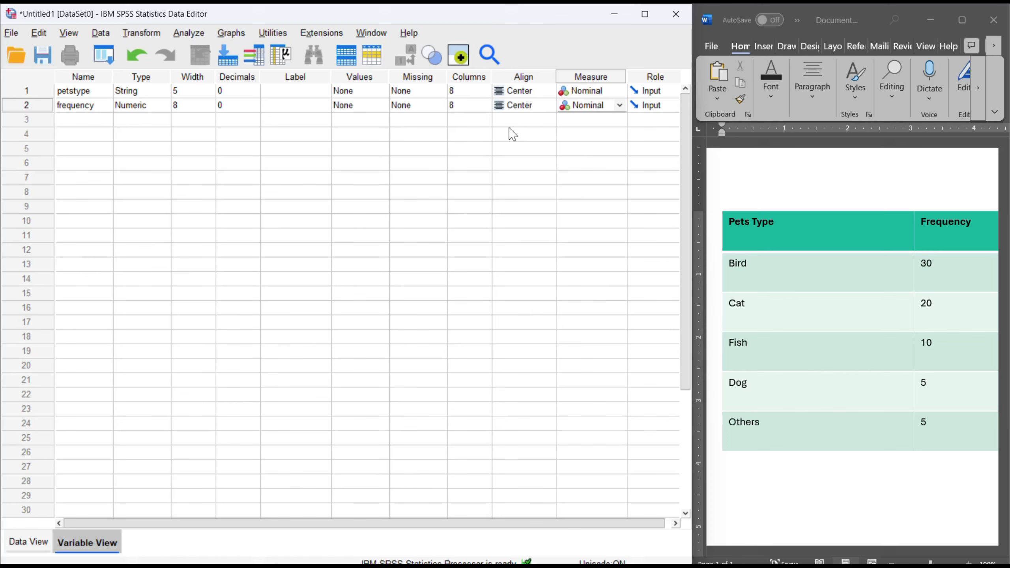
Enter Bird, Cat, Fish, Dog and Other in rows 1 to 5 of the petstype column in the data grid.
click(42, 543)
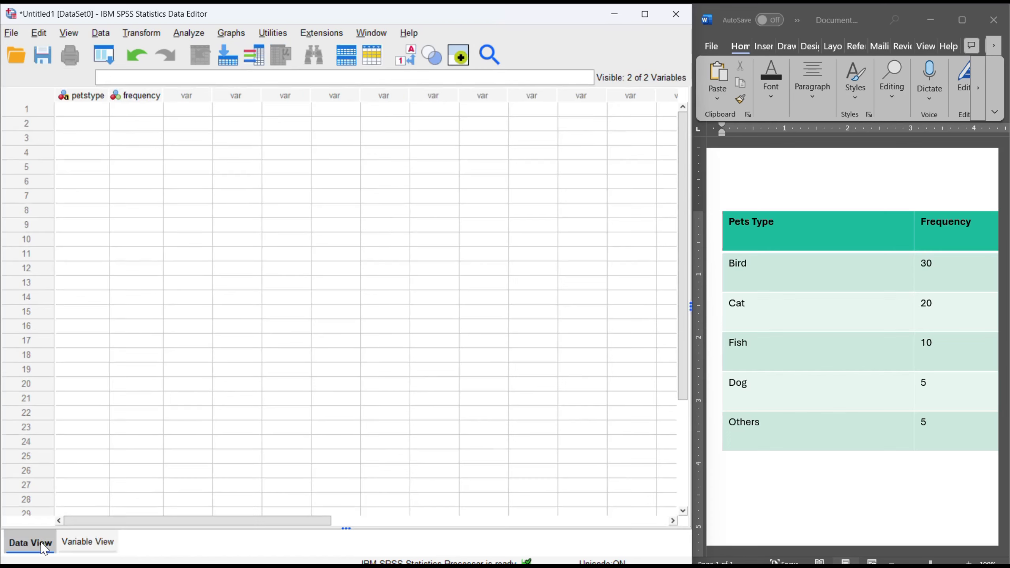
click(81, 114)
text(Bi)
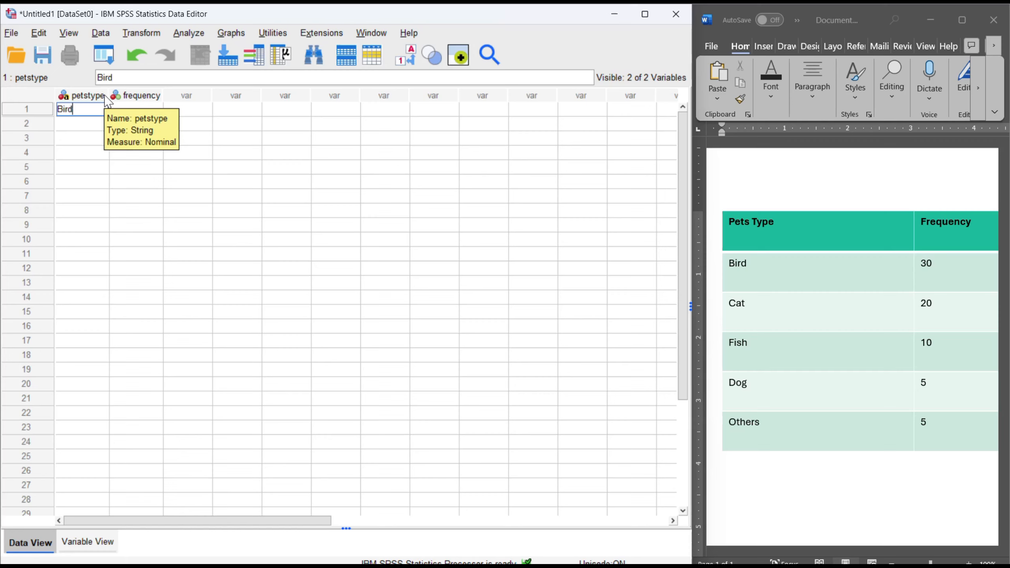
text(rd)
key(Return)
text(c)
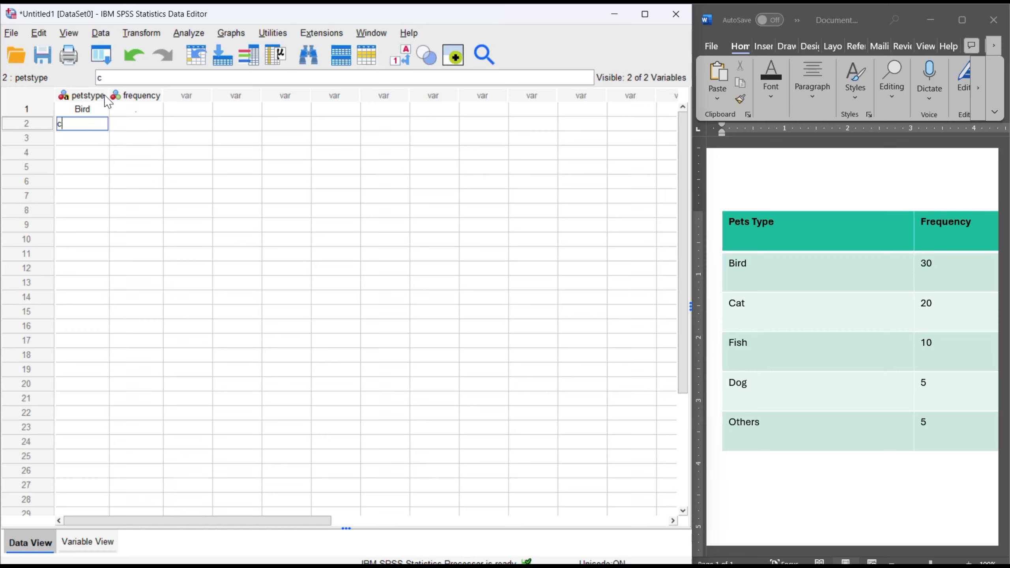
text(at)
key(Return)
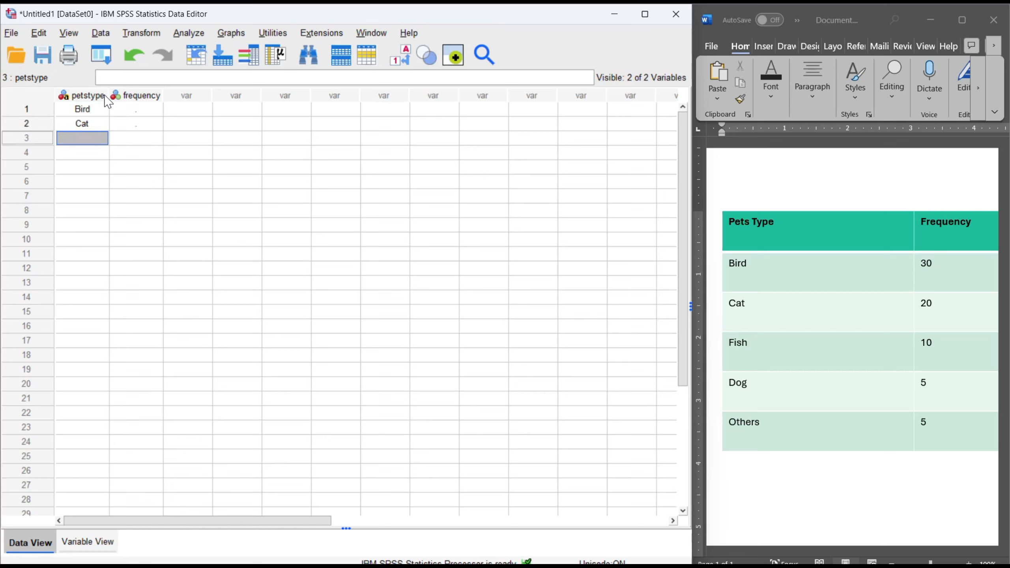
text(Fish)
key(Return)
text(Dog)
key(Return)
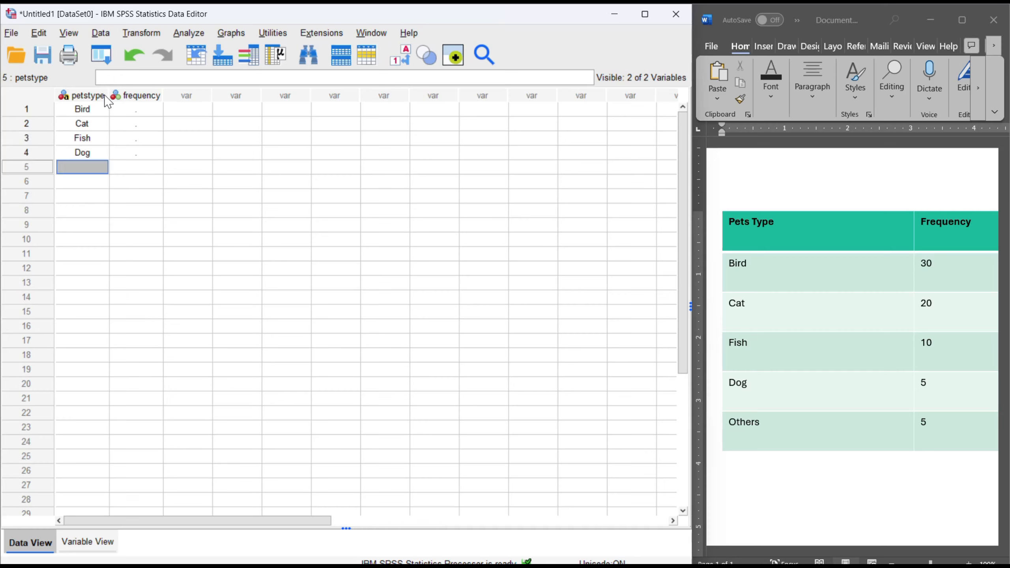
text(Other)
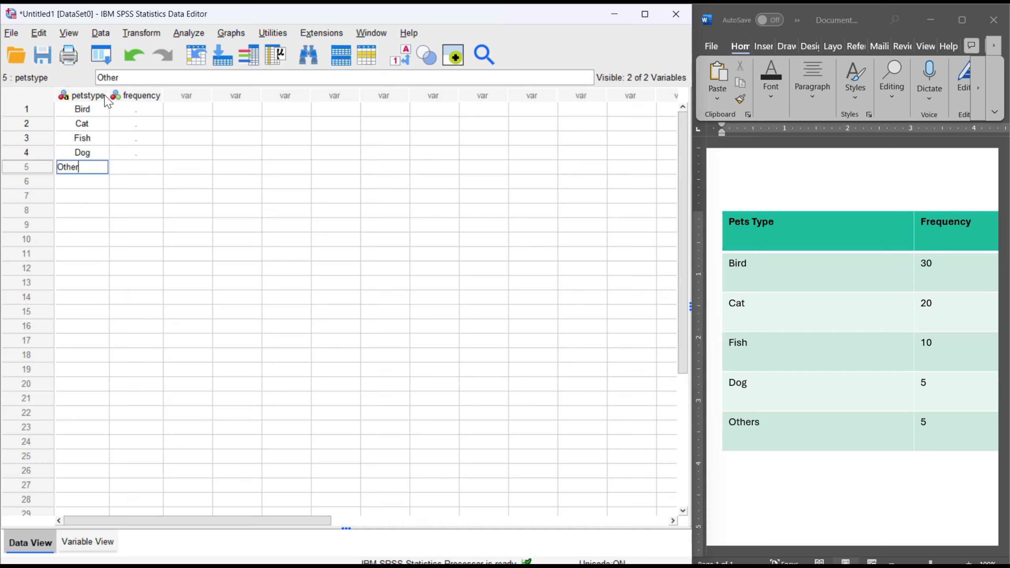
key(Return)
Enter the frequencies 30, 20, 10, 5 and 5 for Bird, Cat, Fish, Dog and Other.
click(125, 113)
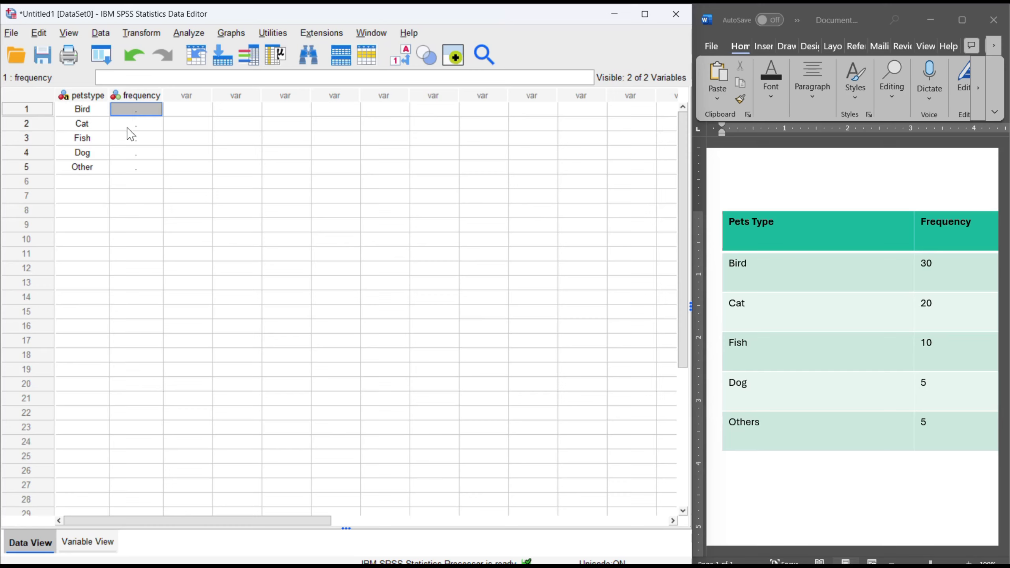
text(30)
key(Return)
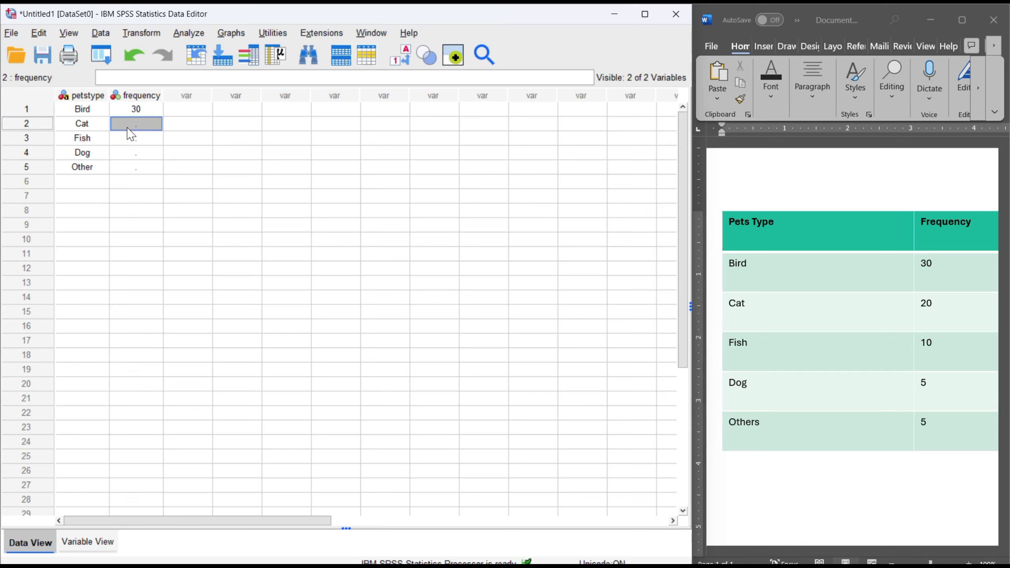
text(20)
key(Return)
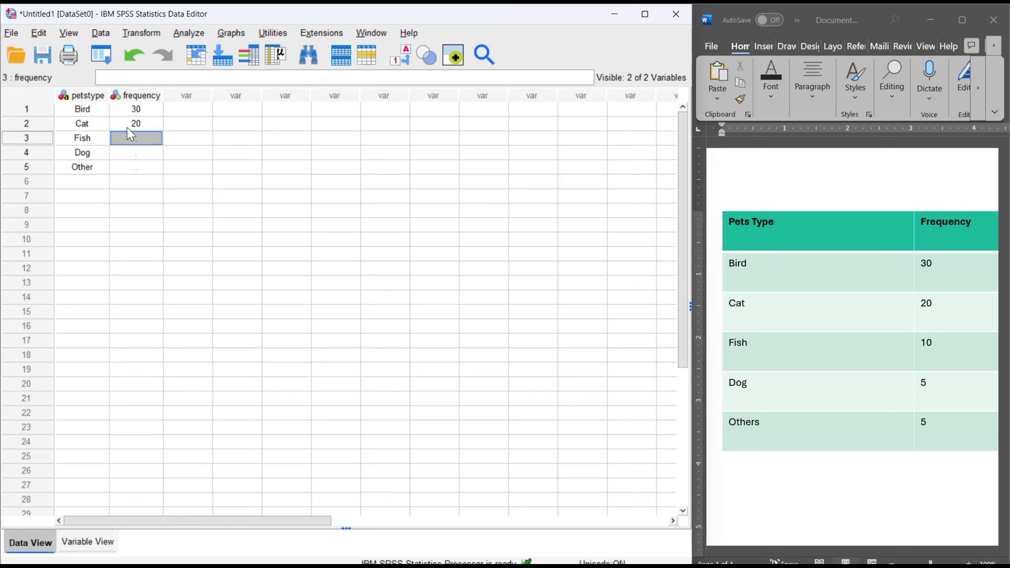
text(10)
key(Return)
text(5)
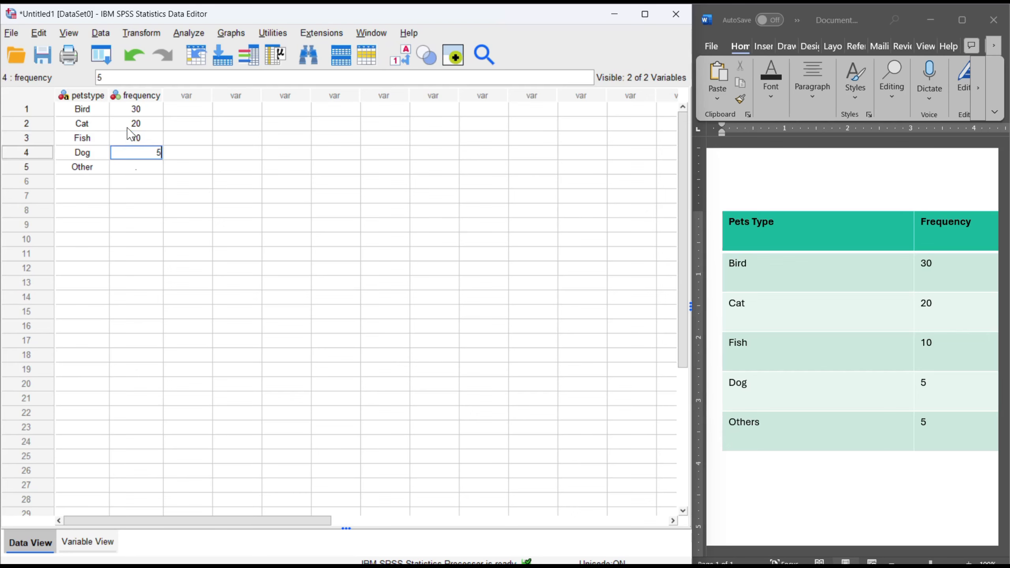
key(Return)
text(5)
key(Return)
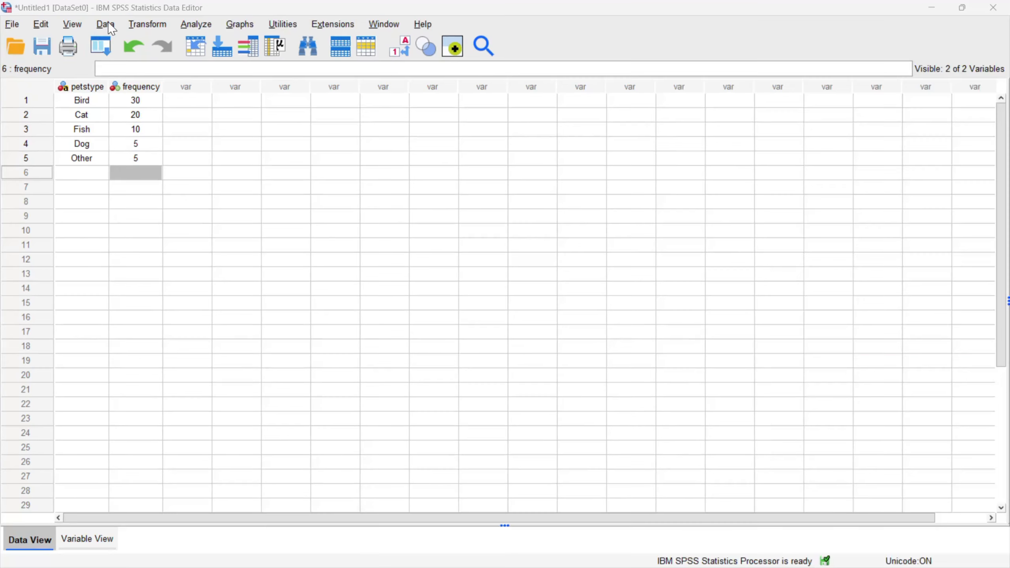
Weight the cases by the frequency variable and return to the dataset.
click(106, 25)
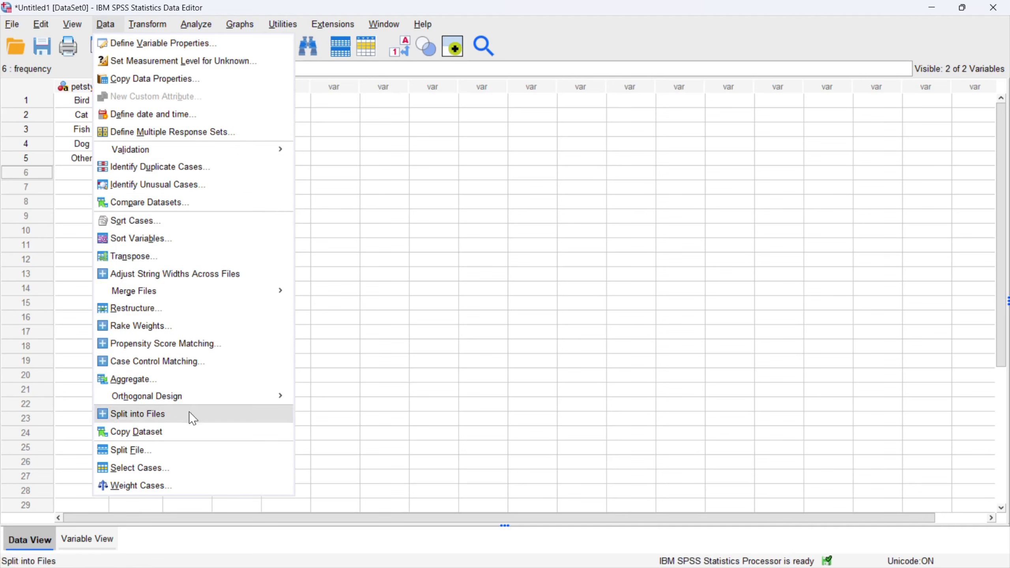
click(201, 485)
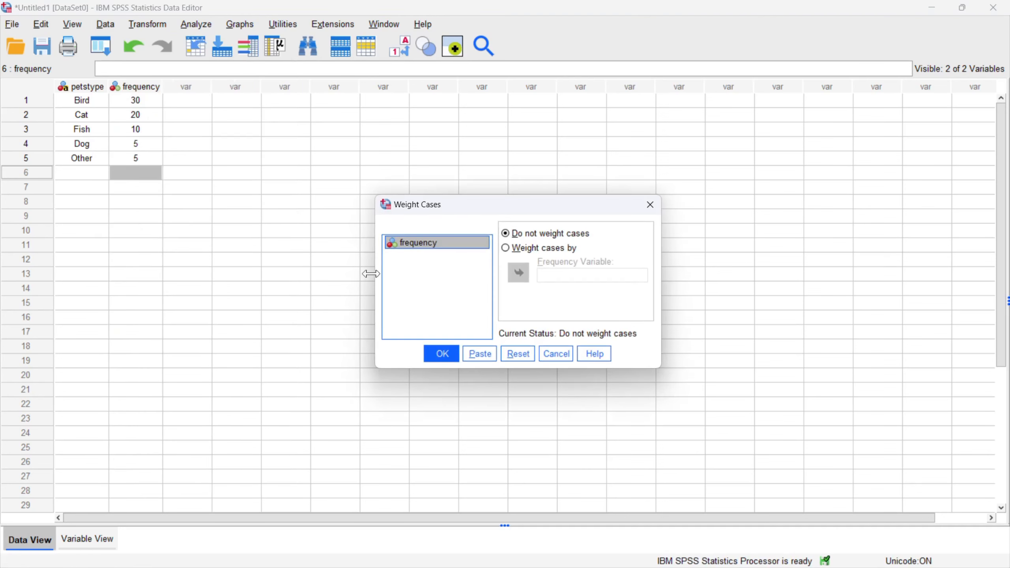
click(516, 257)
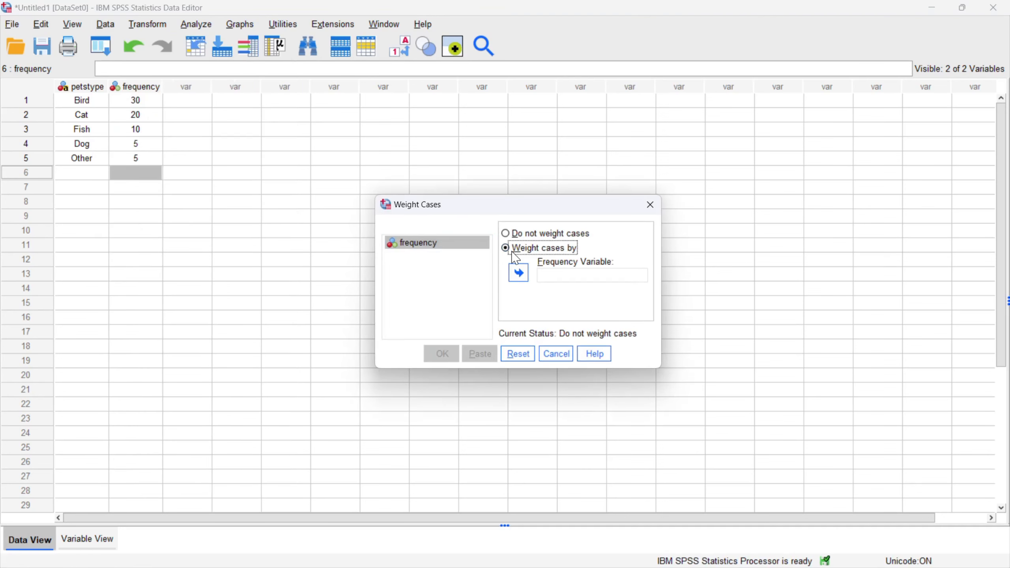
click(518, 274)
click(442, 354)
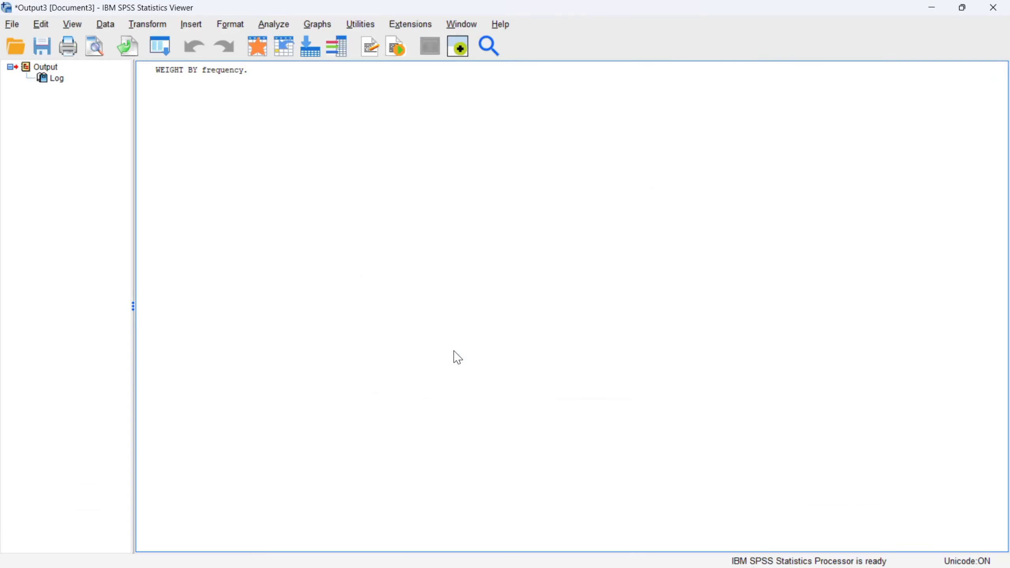
click(932, 7)
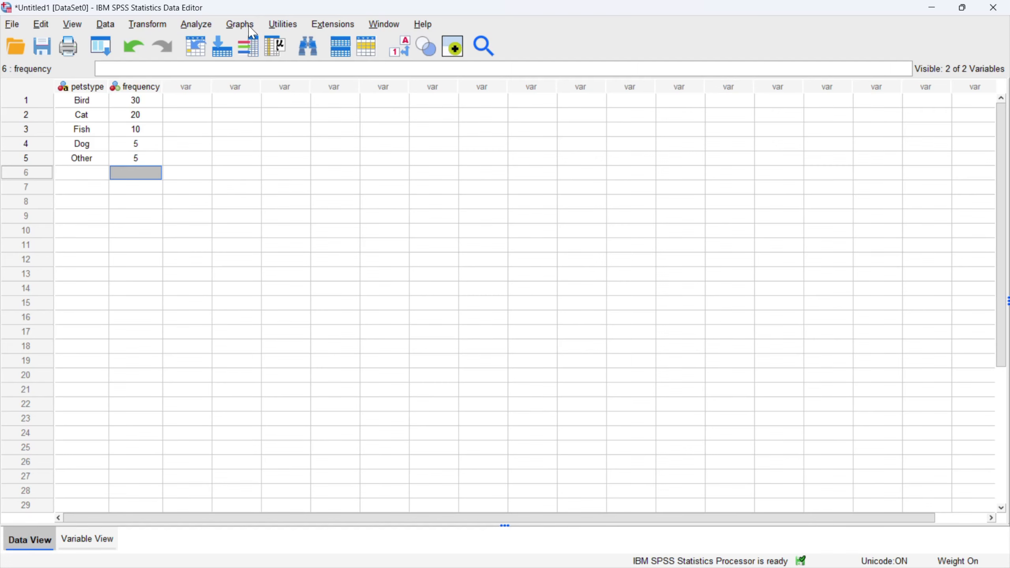
Open the Chart Builder and reset its existing chart definition.
click(240, 24)
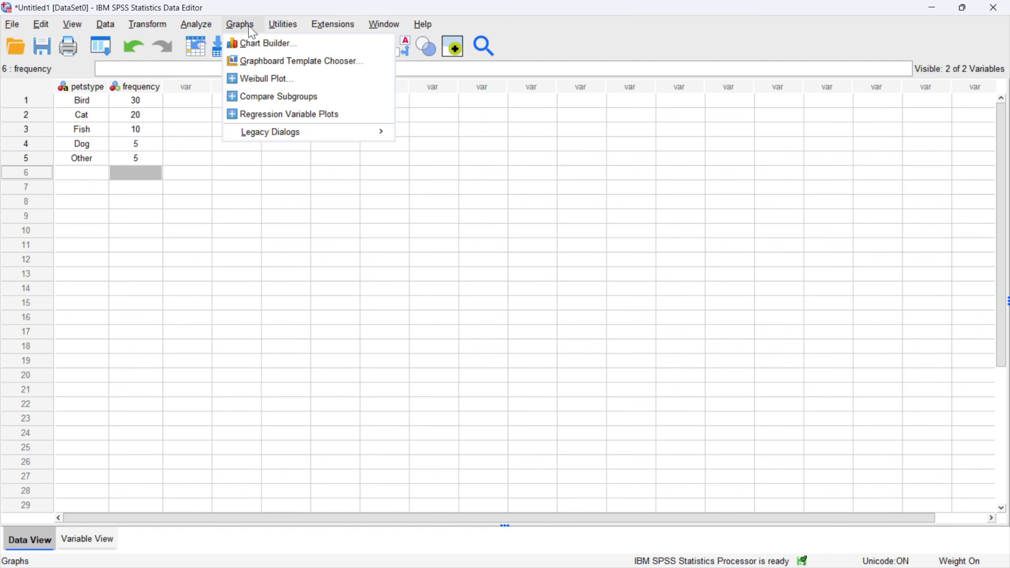
click(263, 44)
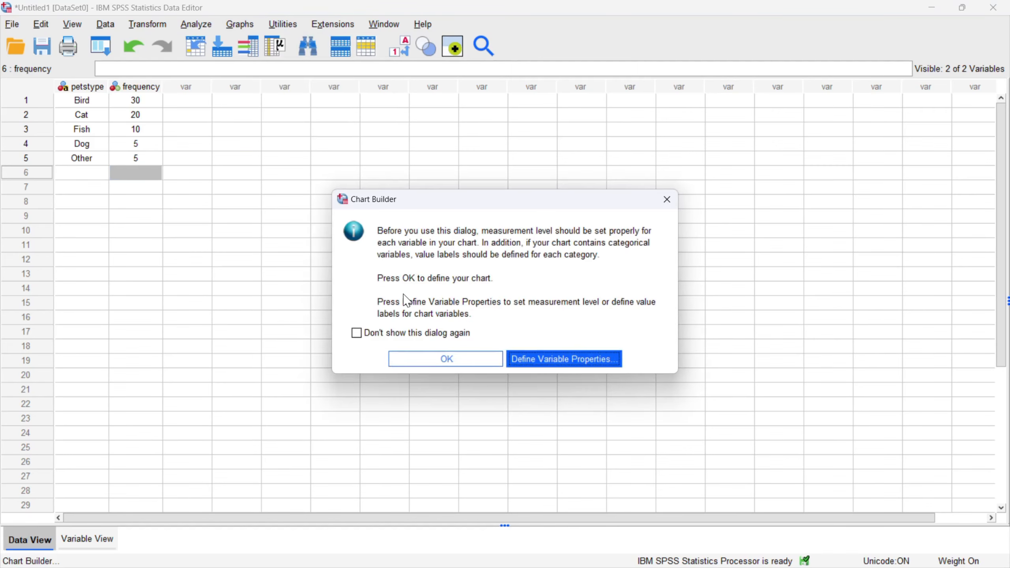
click(430, 352)
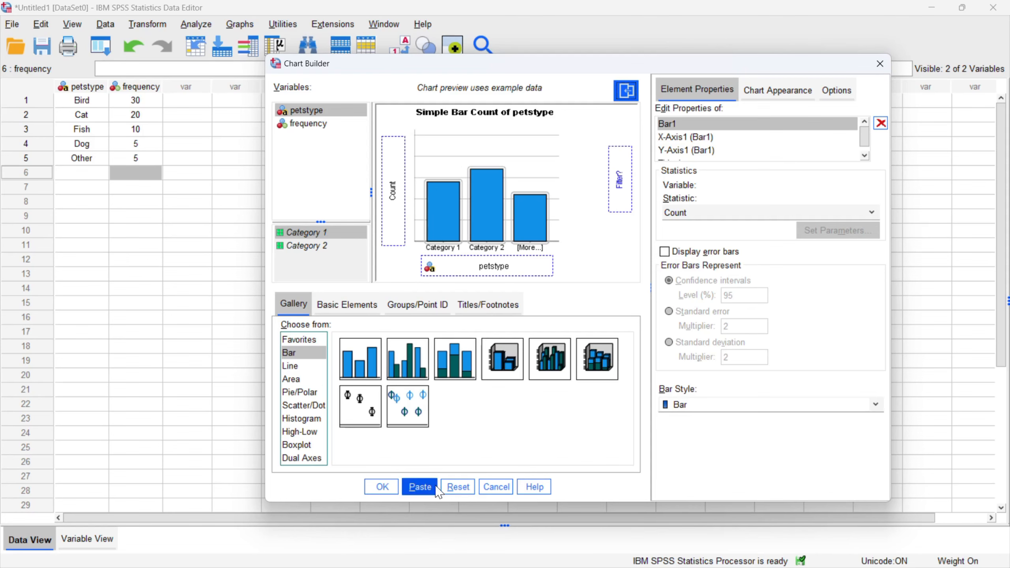
click(457, 486)
Place a Simple Bar chart from the bar gallery on the chart preview canvas.
click(309, 356)
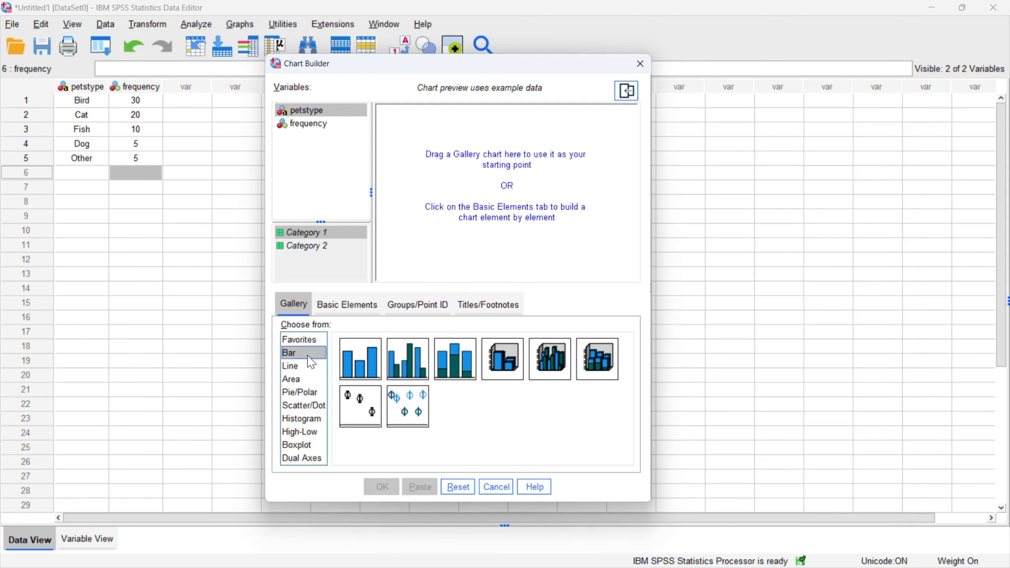
click(354, 361)
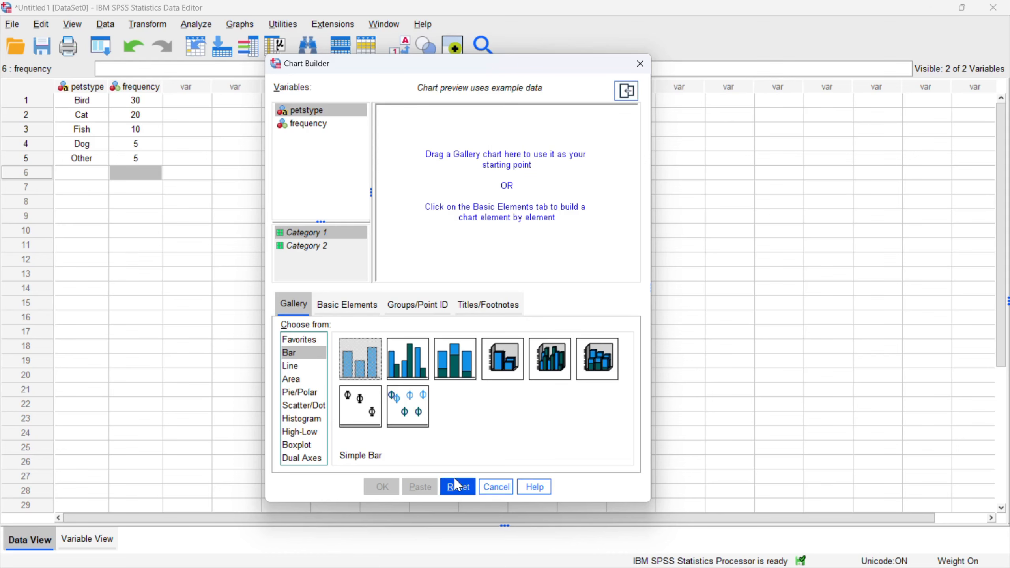
drag(383, 382, 465, 199)
Assign petstype to the bar chart's X-axis and generate the chart in a maximized output viewer.
click(445, 274)
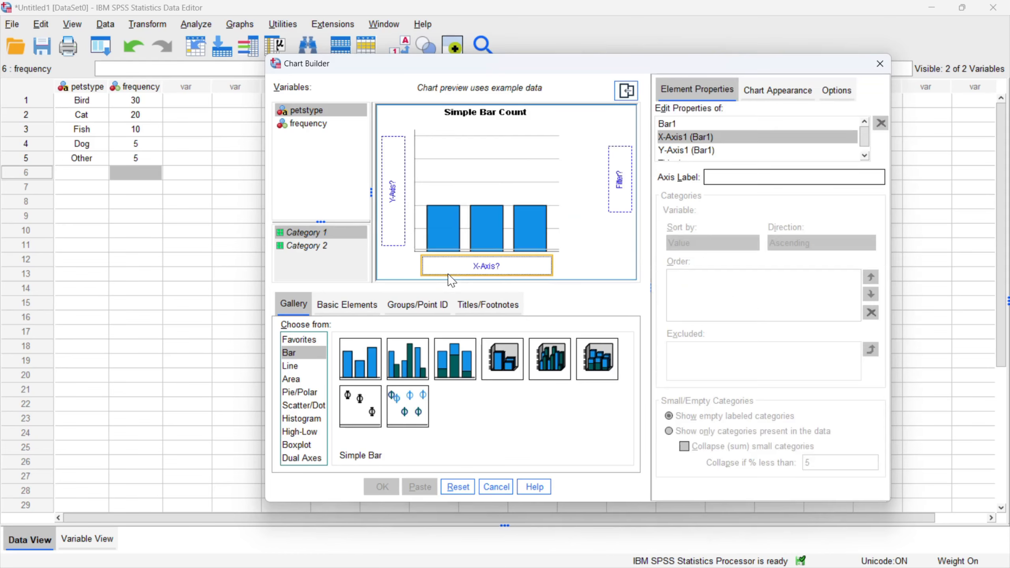
click(318, 115)
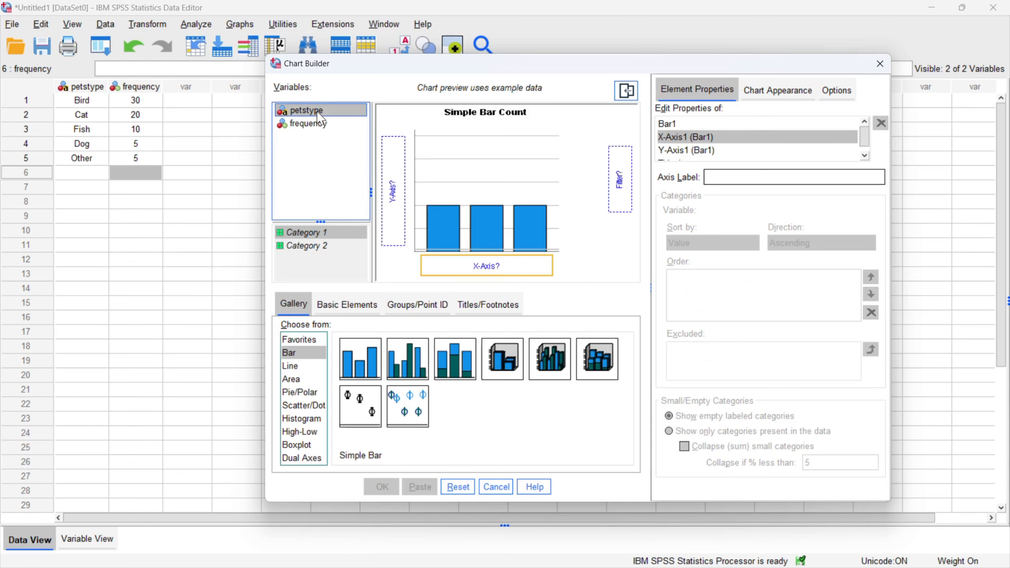
drag(318, 116, 487, 275)
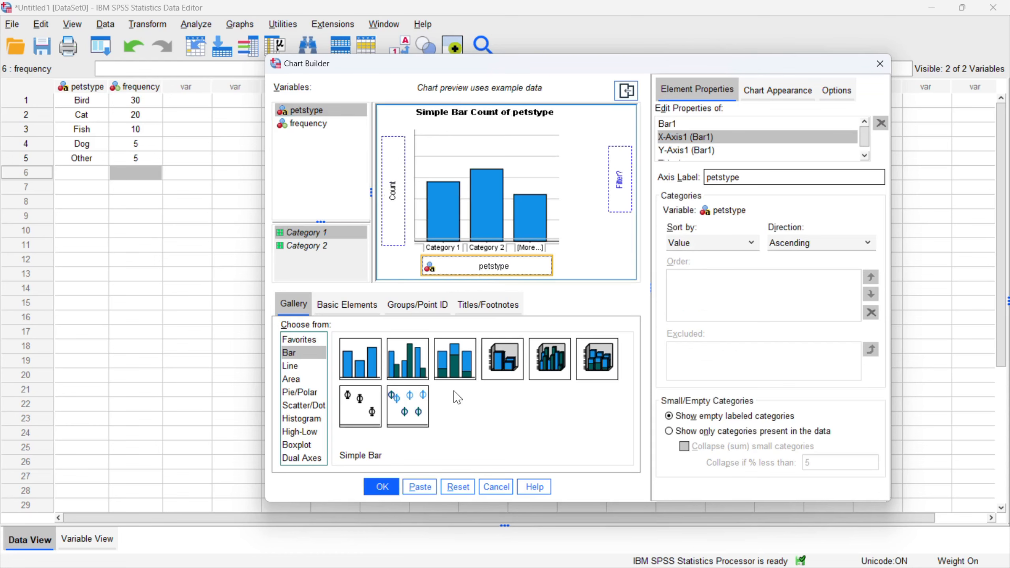
click(382, 487)
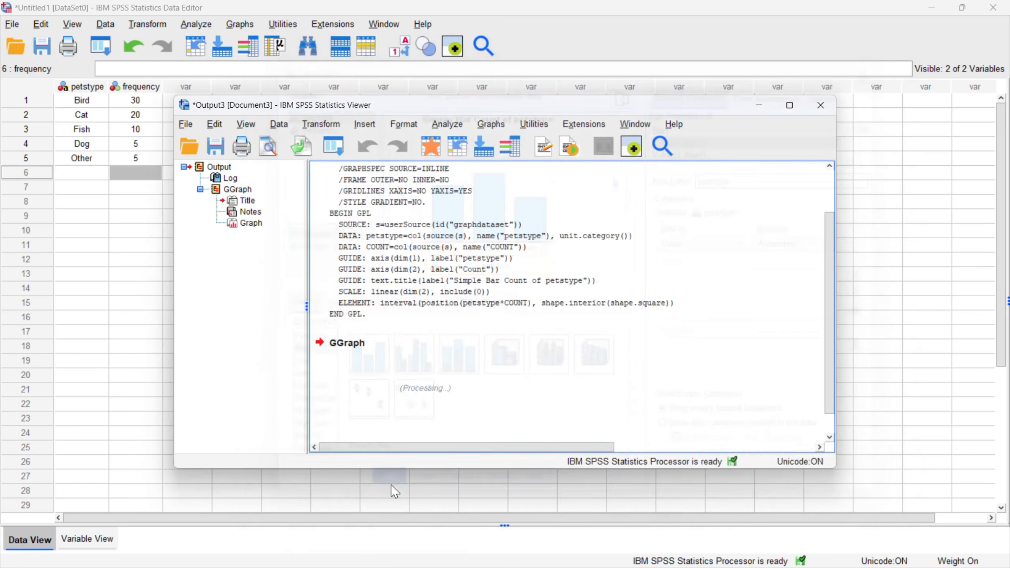
click(777, 107)
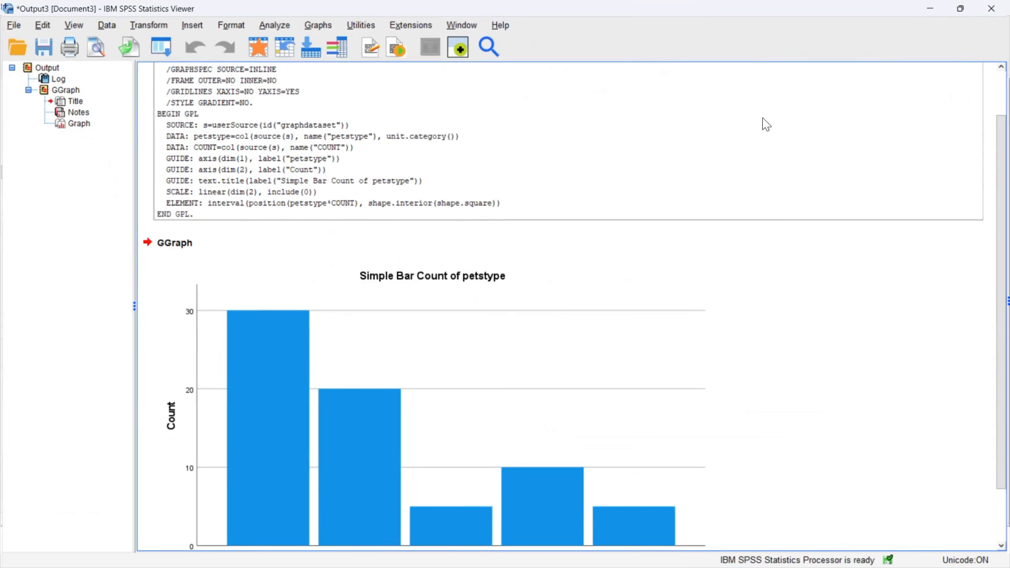
scroll(417, 367, down, 3)
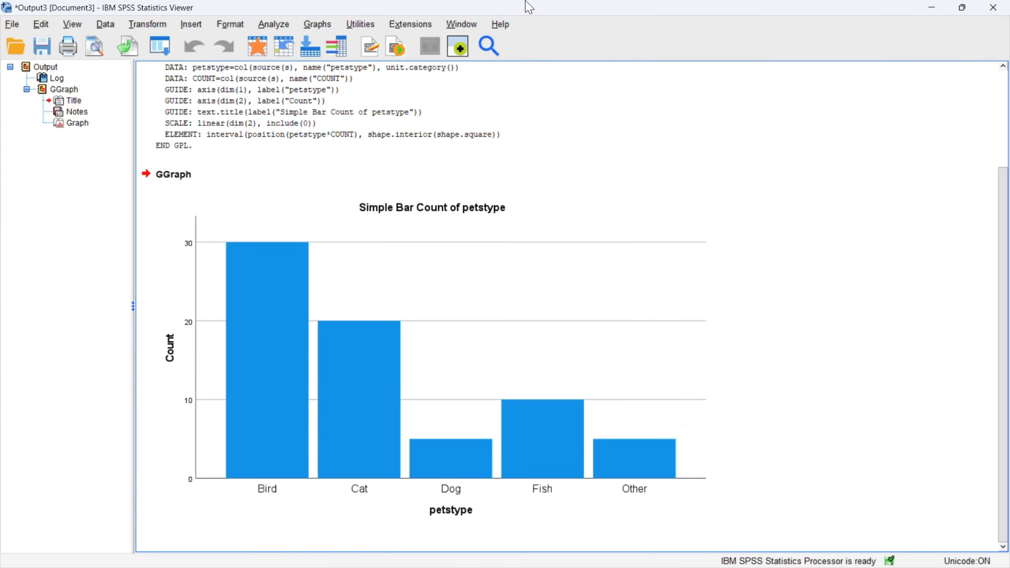
Open the petstype bar chart in the Chart Editor and show data labels on its bars.
click(362, 263)
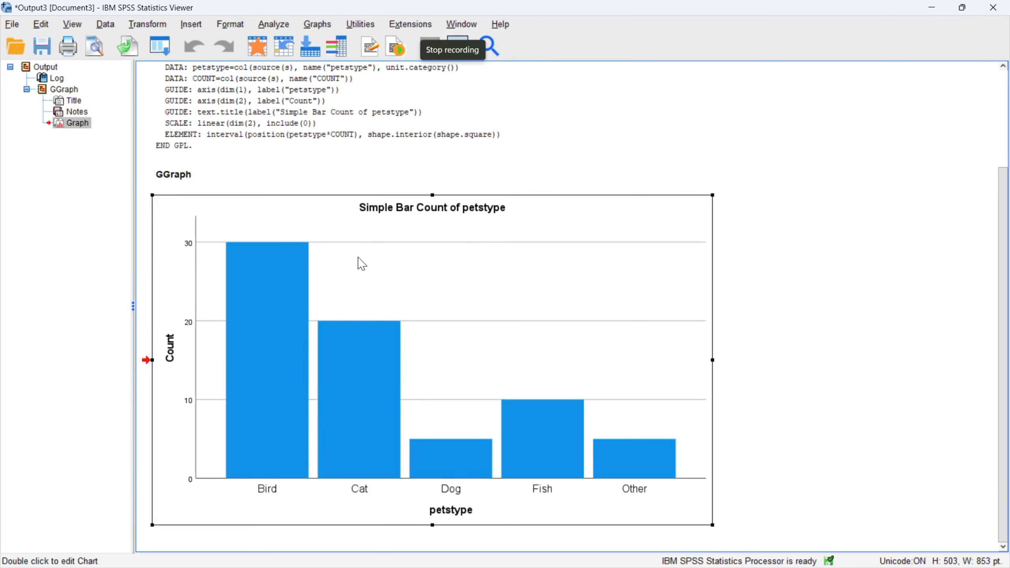
right_click(368, 254)
click(388, 225)
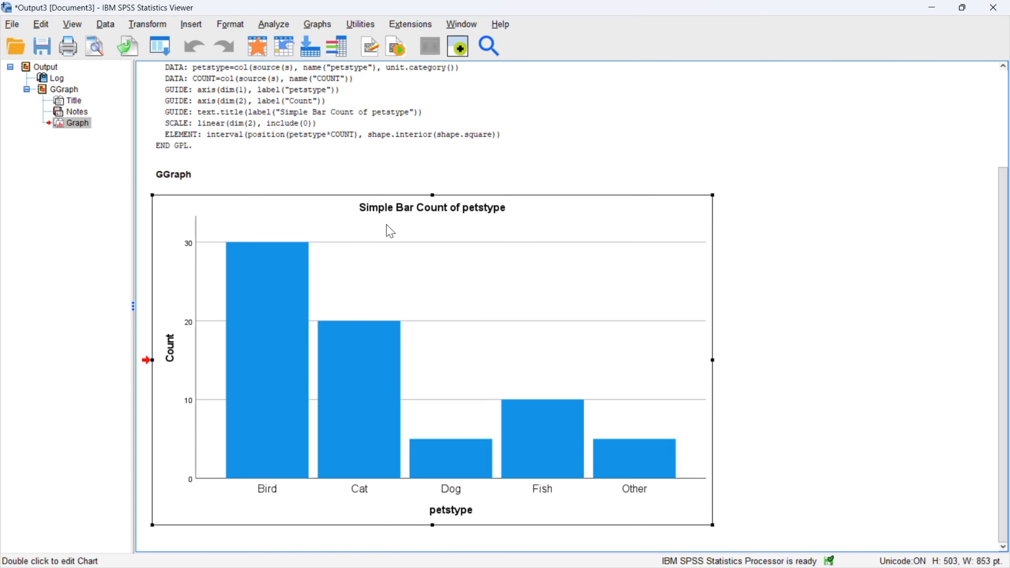
double_click(392, 231)
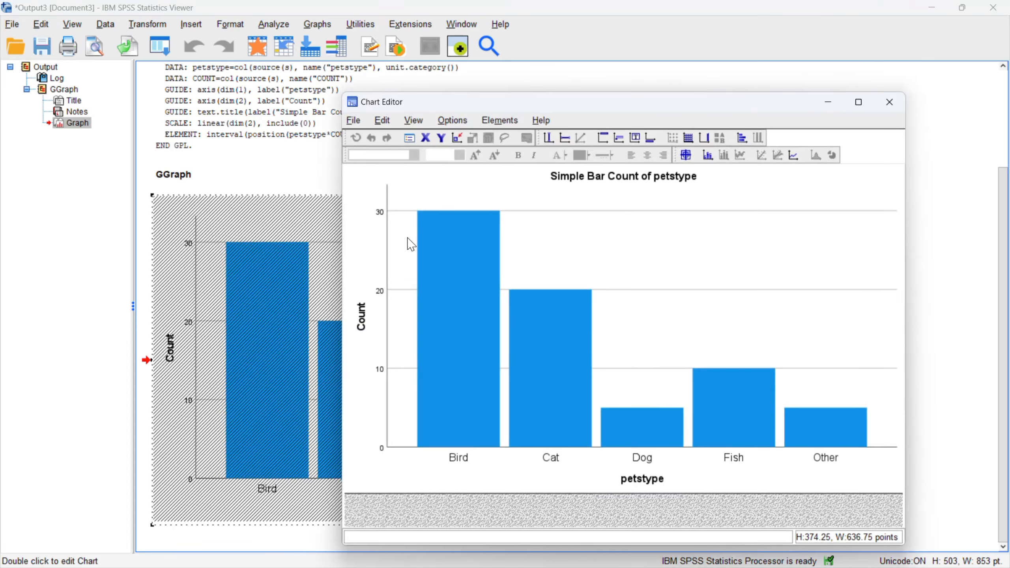
click(702, 155)
Set the bar chart's data labels to the custom centered position, apply it, and close the Chart Editor.
drag(752, 179, 827, 164)
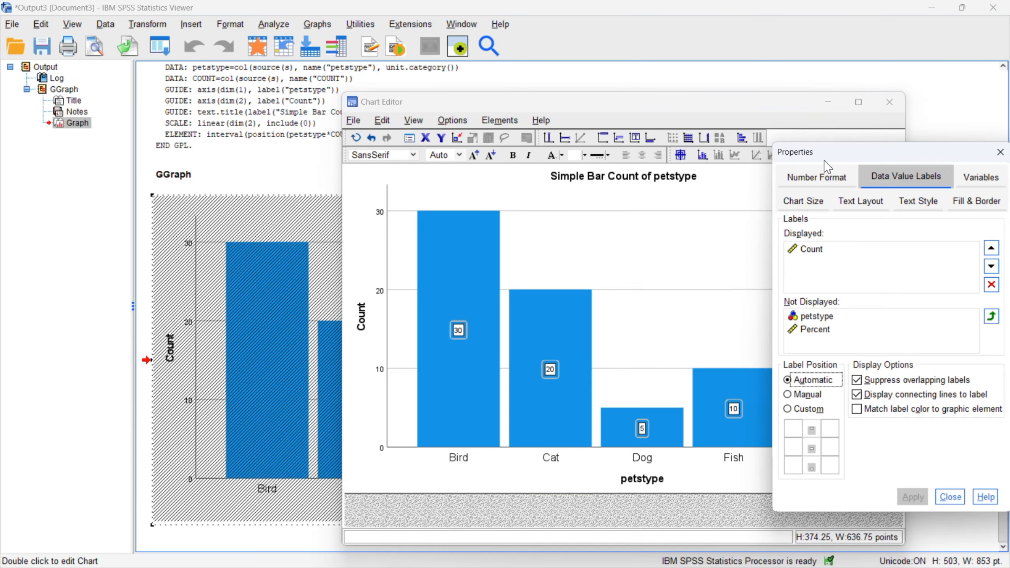
click(807, 394)
click(807, 410)
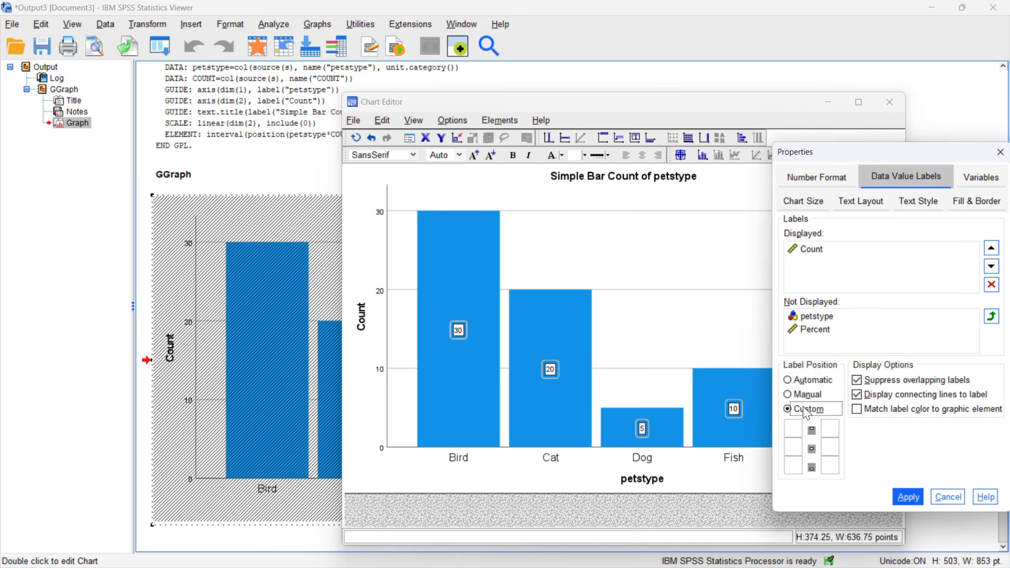
click(801, 395)
click(807, 410)
click(812, 429)
click(812, 449)
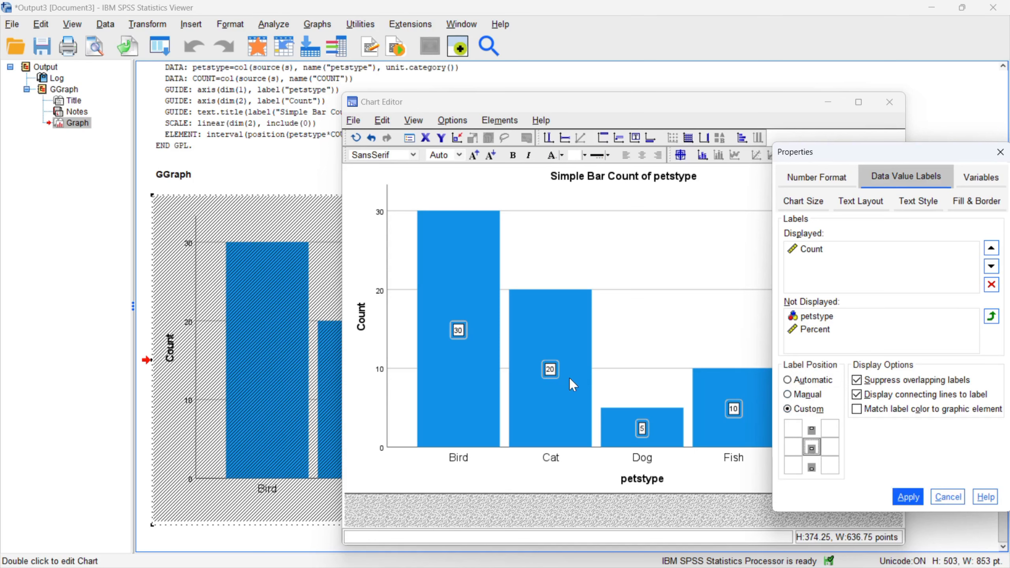
click(908, 498)
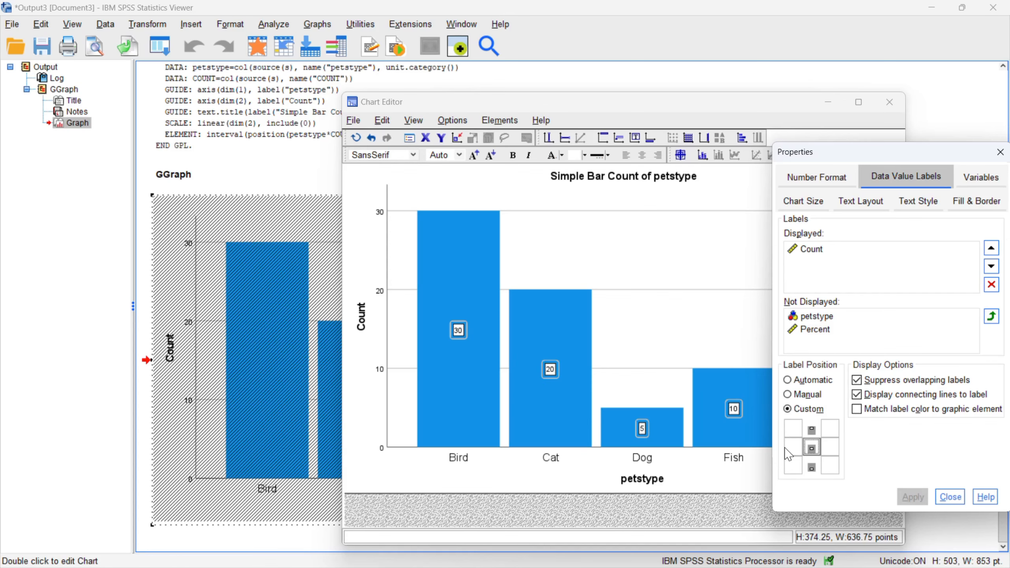
drag(859, 158, 681, 164)
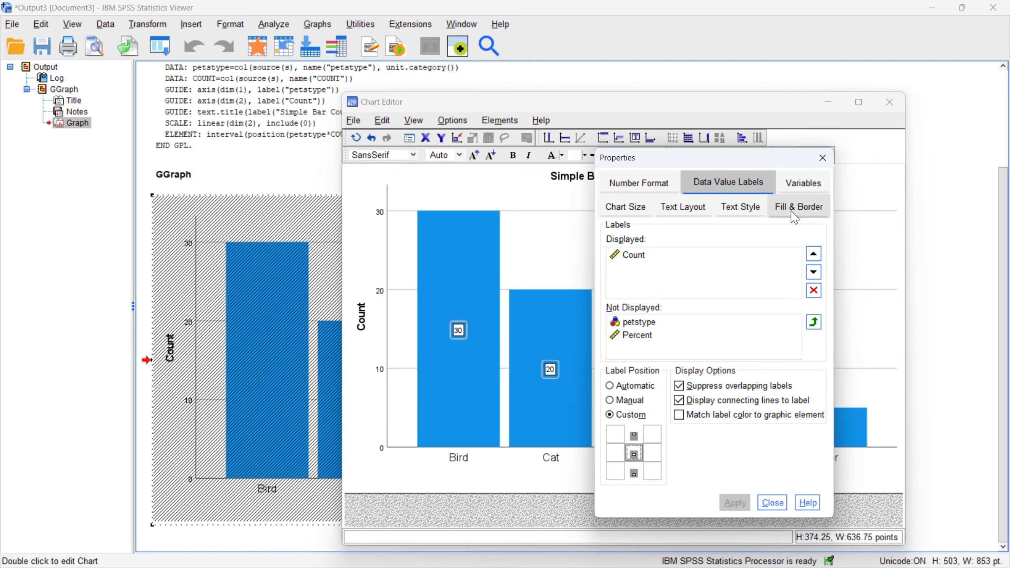
click(823, 158)
click(890, 102)
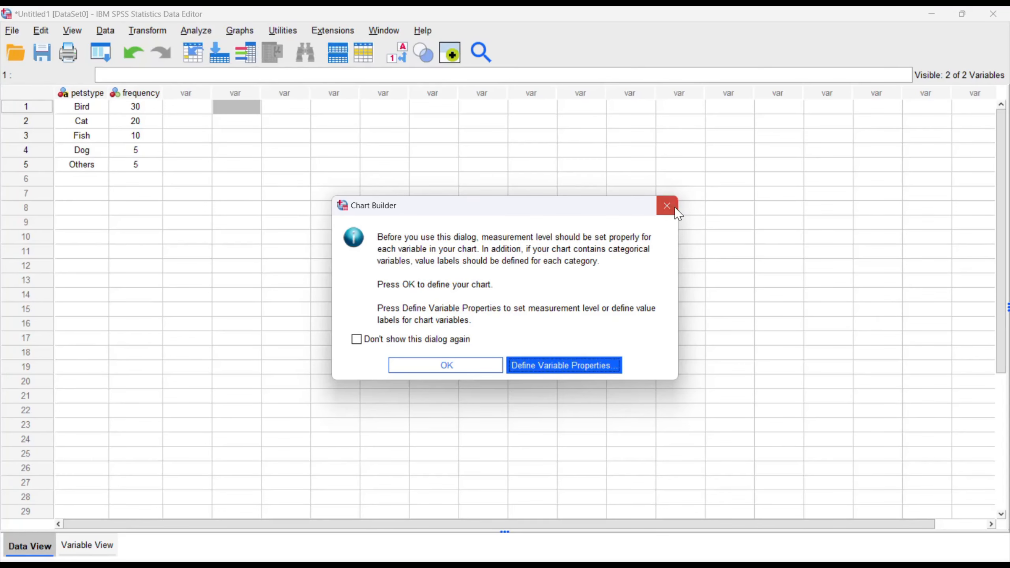
Reopen the Chart Builder from the pet type data and reset its existing chart definition.
click(670, 207)
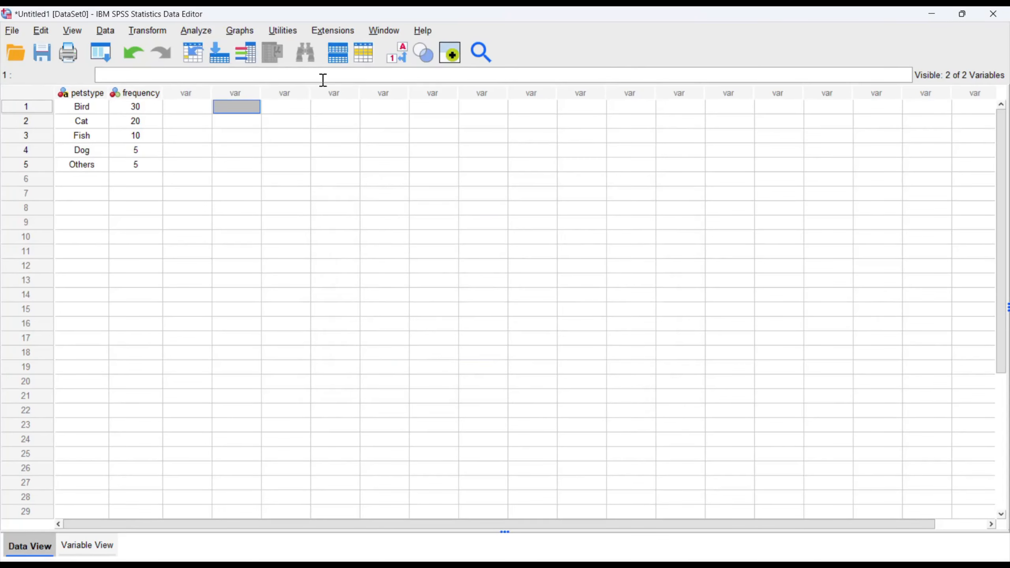
click(246, 31)
click(262, 48)
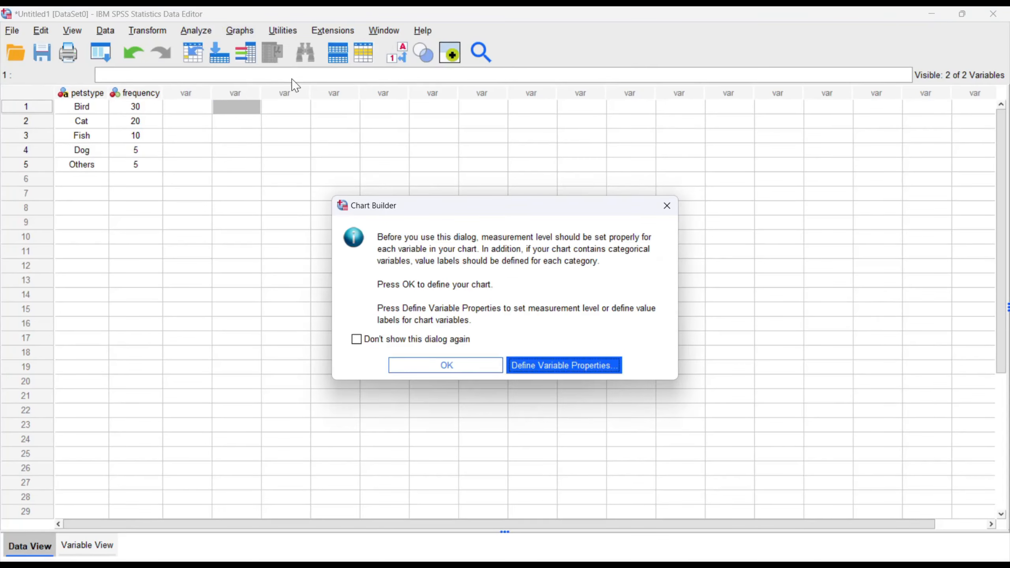
click(440, 368)
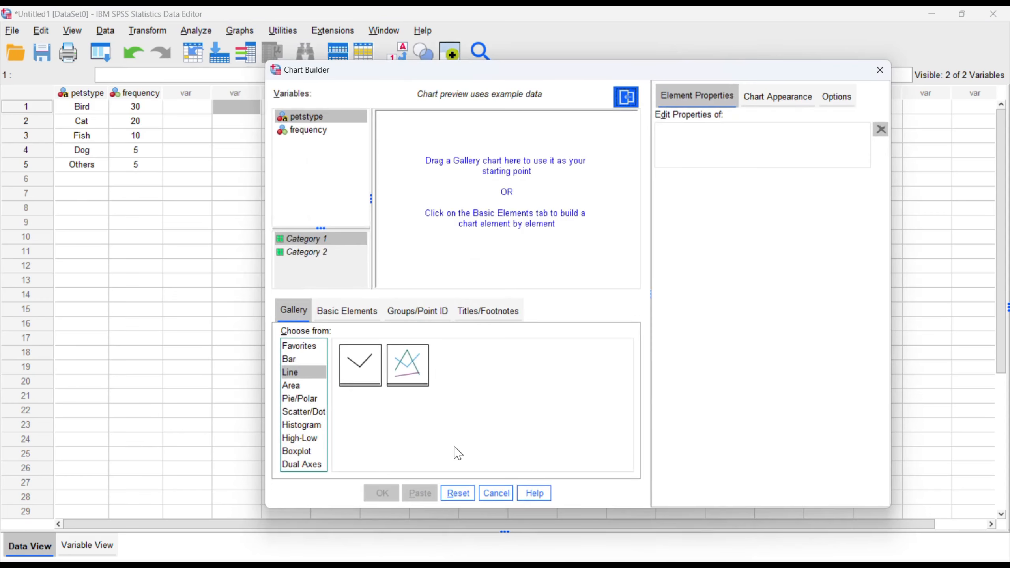
click(464, 494)
Build a Pie Chart sliced by petstype and generate it in a maximized output viewer.
click(293, 400)
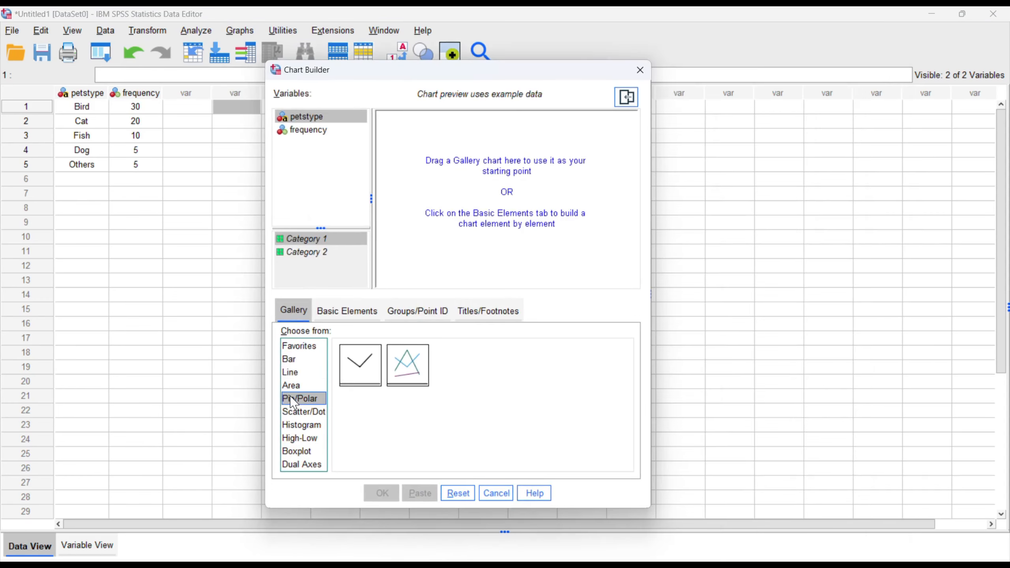
drag(352, 362, 451, 222)
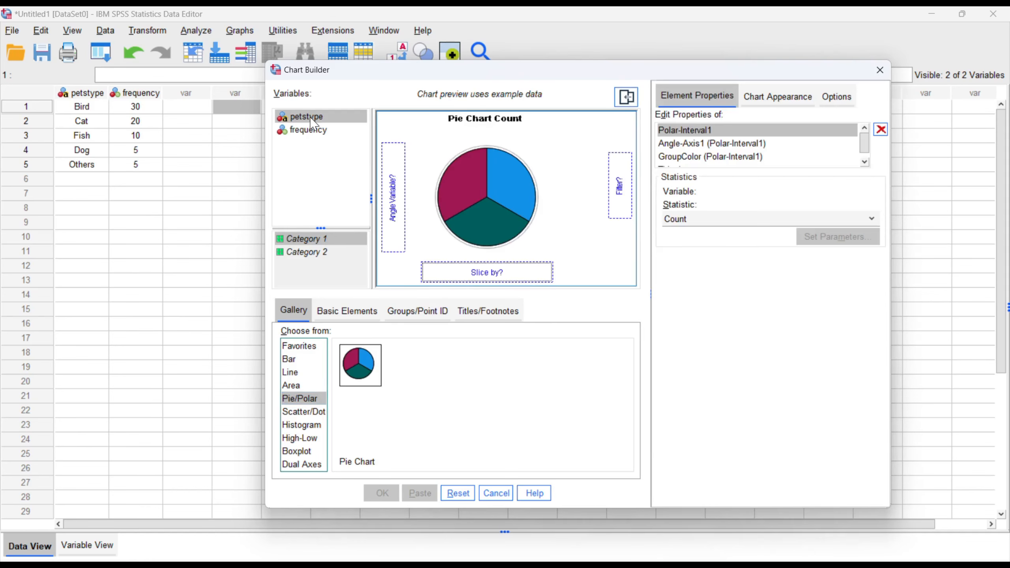
drag(314, 125, 468, 279)
drag(331, 132, 391, 182)
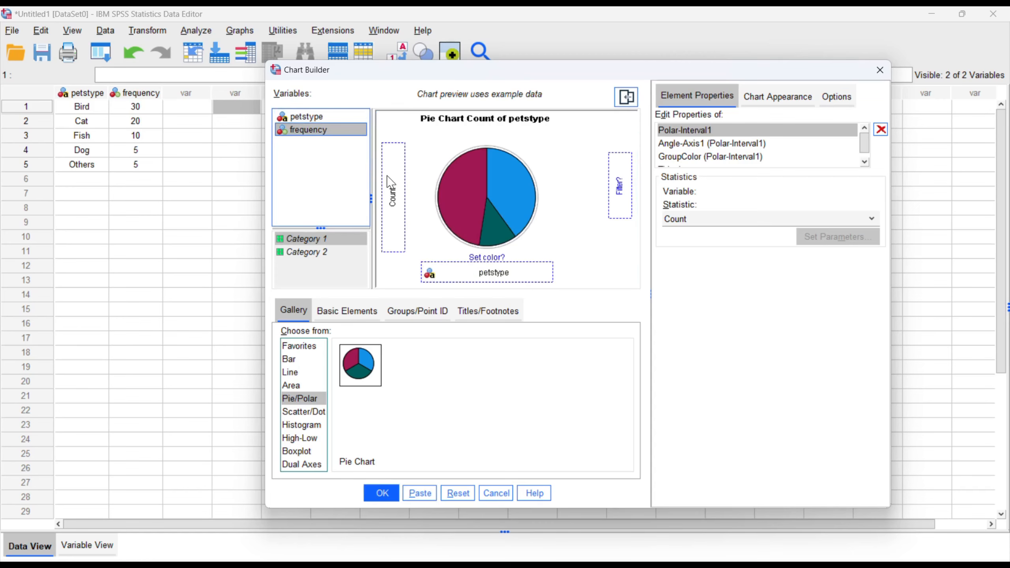
click(390, 493)
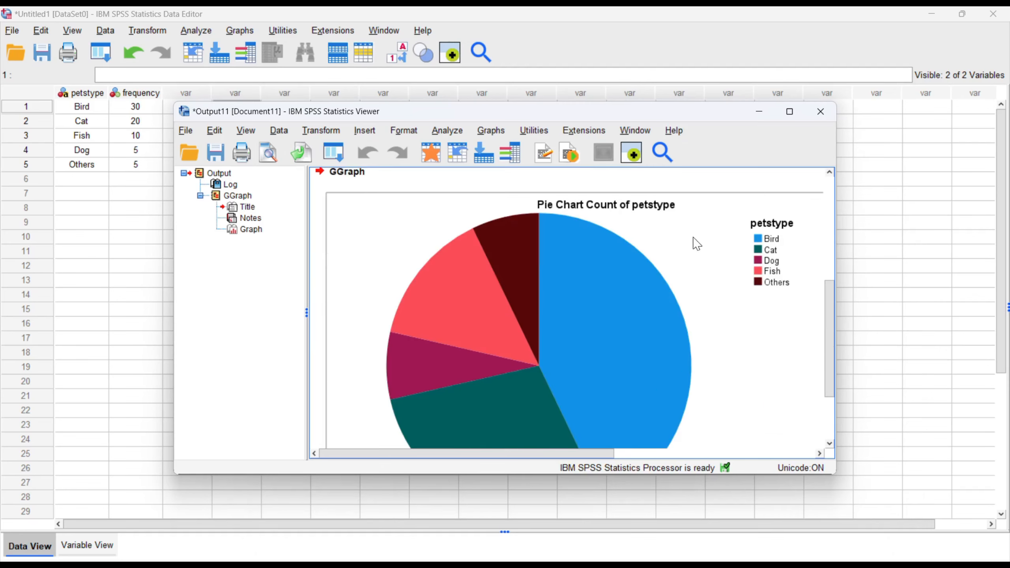
click(790, 111)
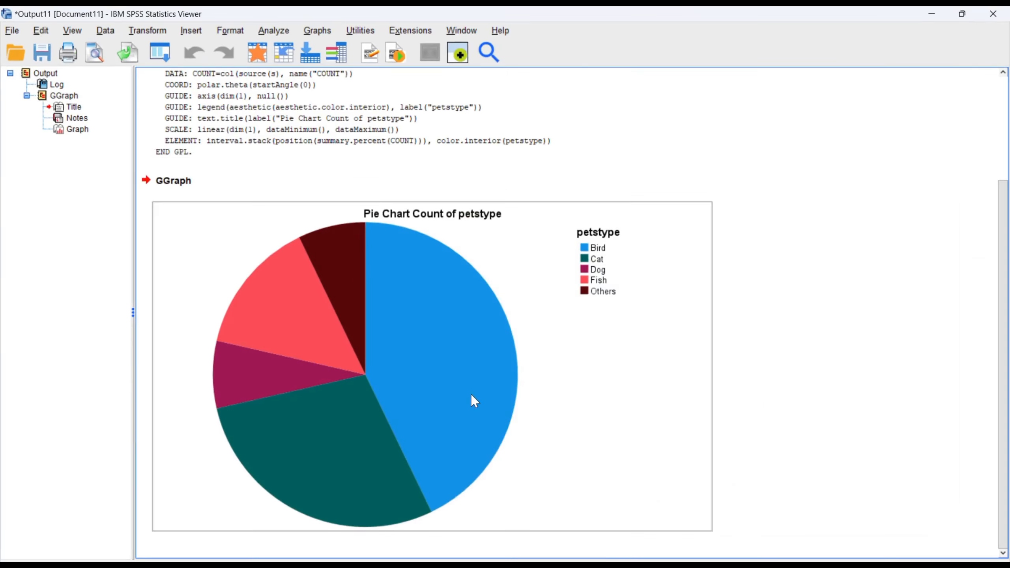
Open the petstype pie chart in the Chart Editor and show data labels on its slices.
double_click(428, 307)
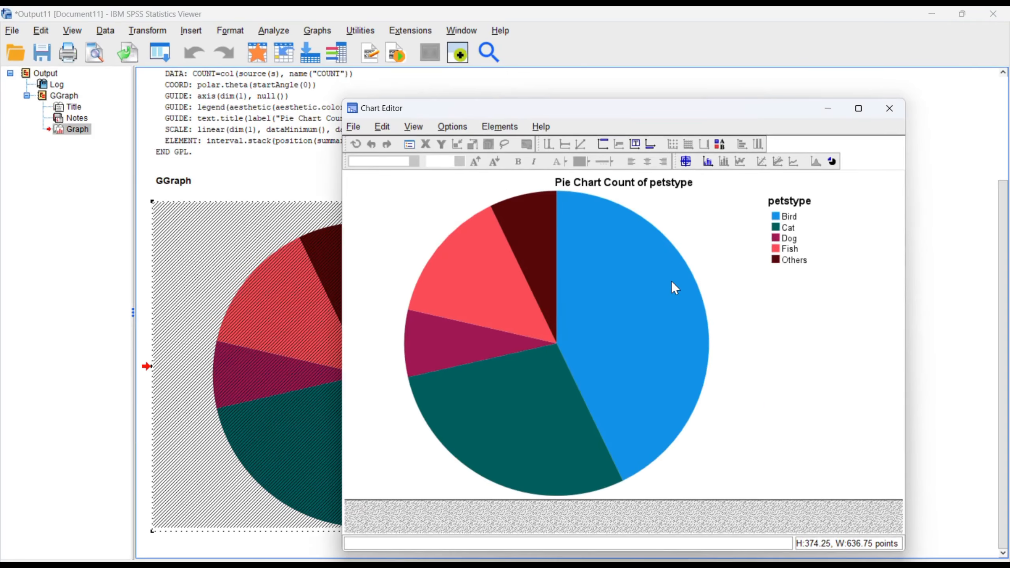
right_click(675, 287)
click(707, 162)
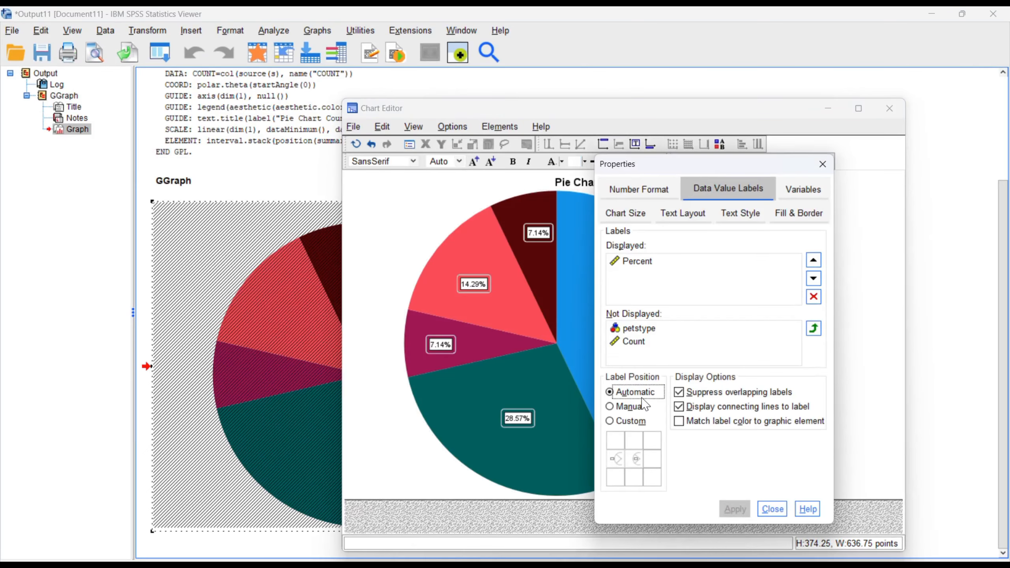
Set the pie chart's data labels to the custom position outside the slices, apply it, and close the Chart Editor.
click(643, 404)
click(633, 459)
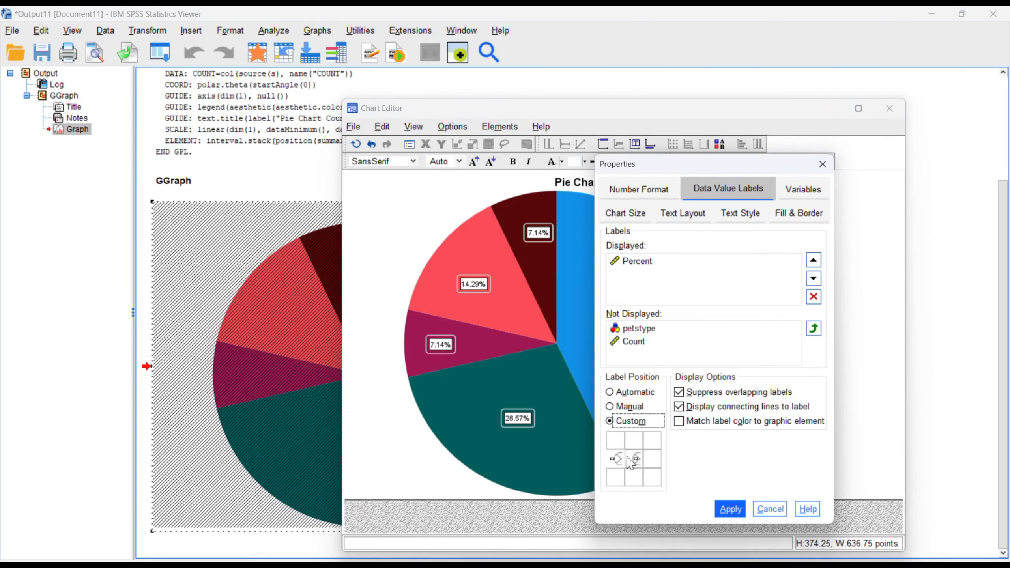
click(616, 459)
click(733, 510)
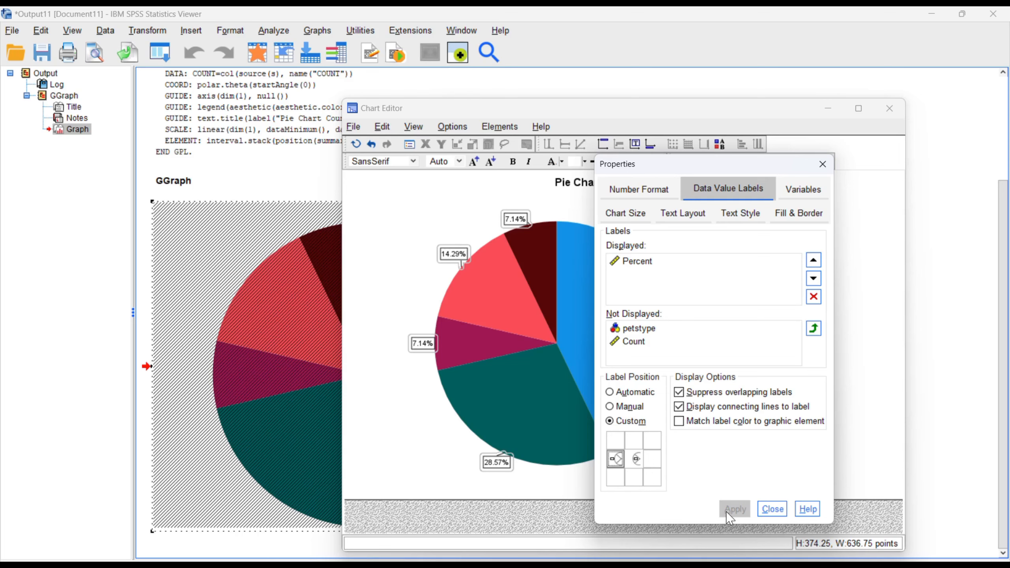
click(822, 163)
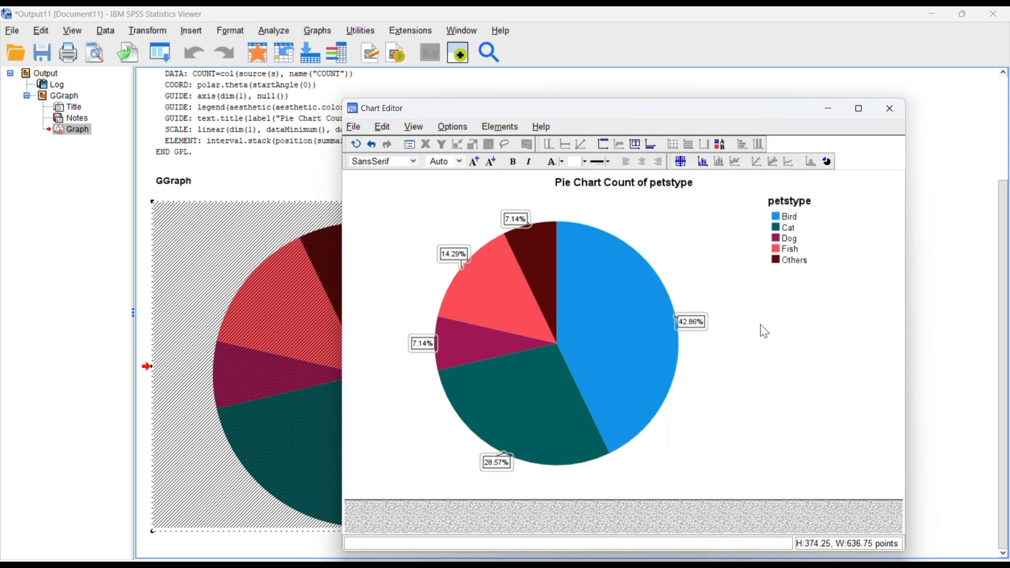
click(890, 108)
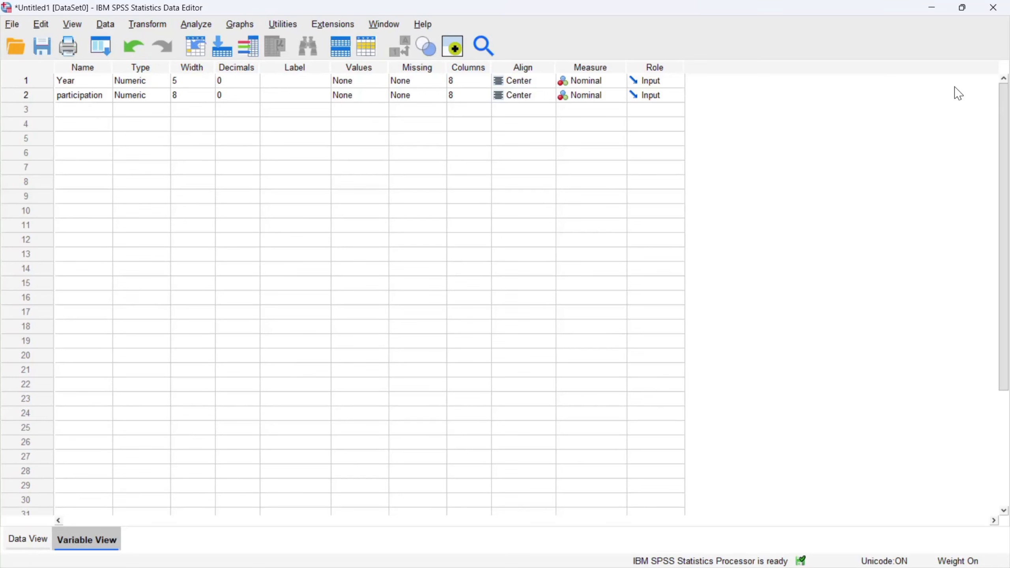
Reset the case weighting of the yearly data, weight cases by participation, and minimize the output viewer.
click(36, 541)
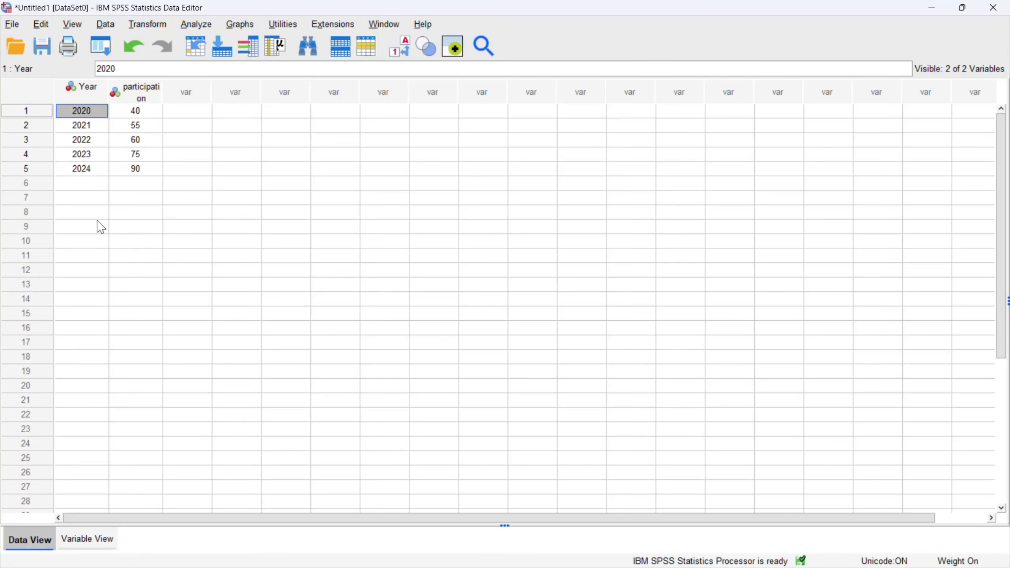
click(107, 25)
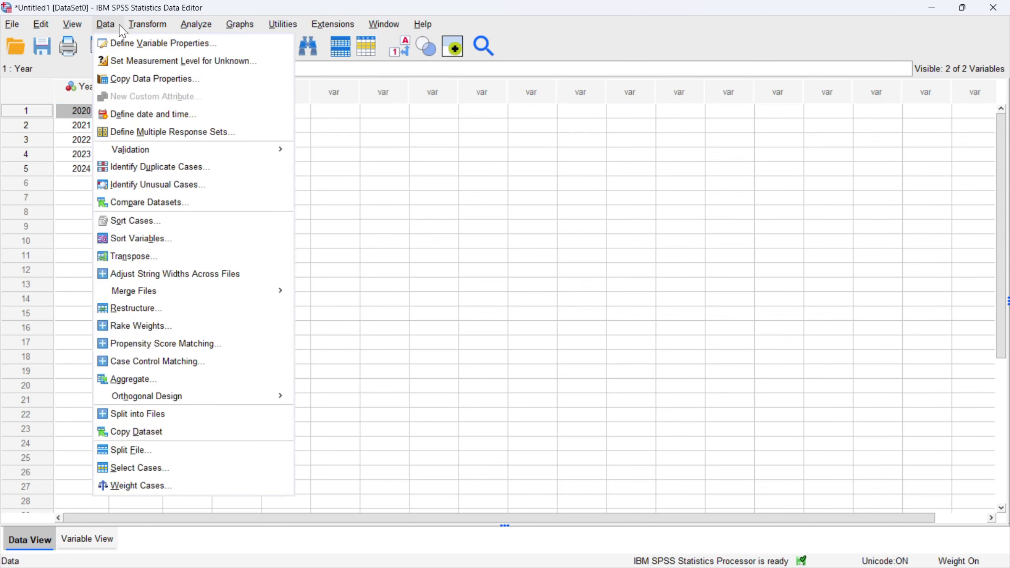
click(168, 485)
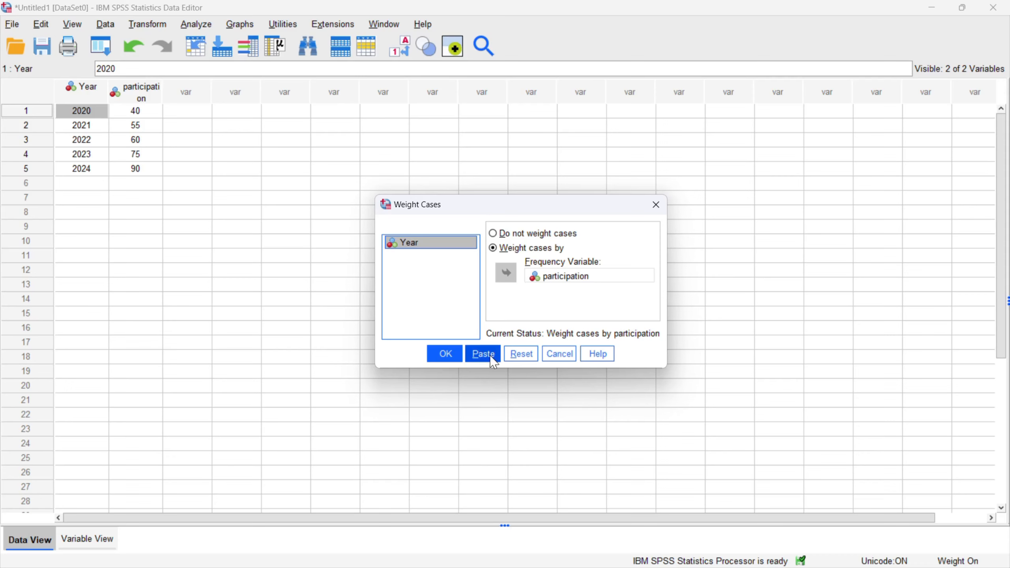
click(518, 353)
click(446, 257)
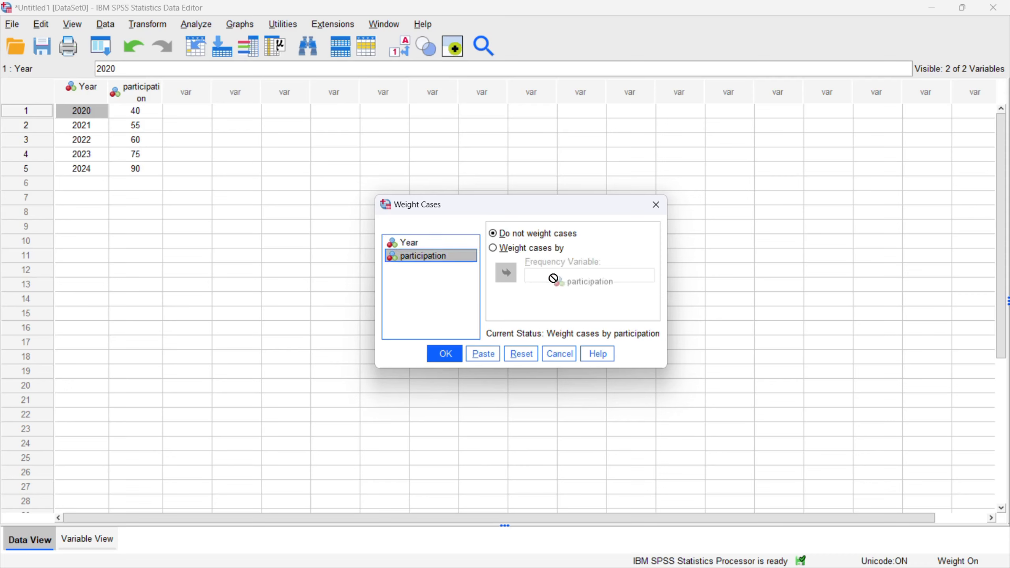
click(517, 249)
click(506, 273)
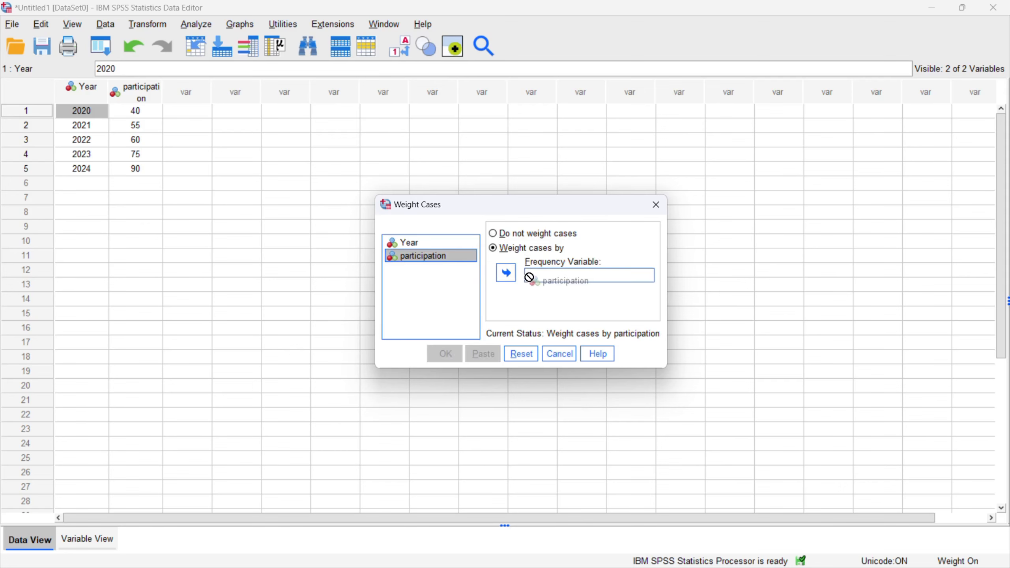
click(442, 354)
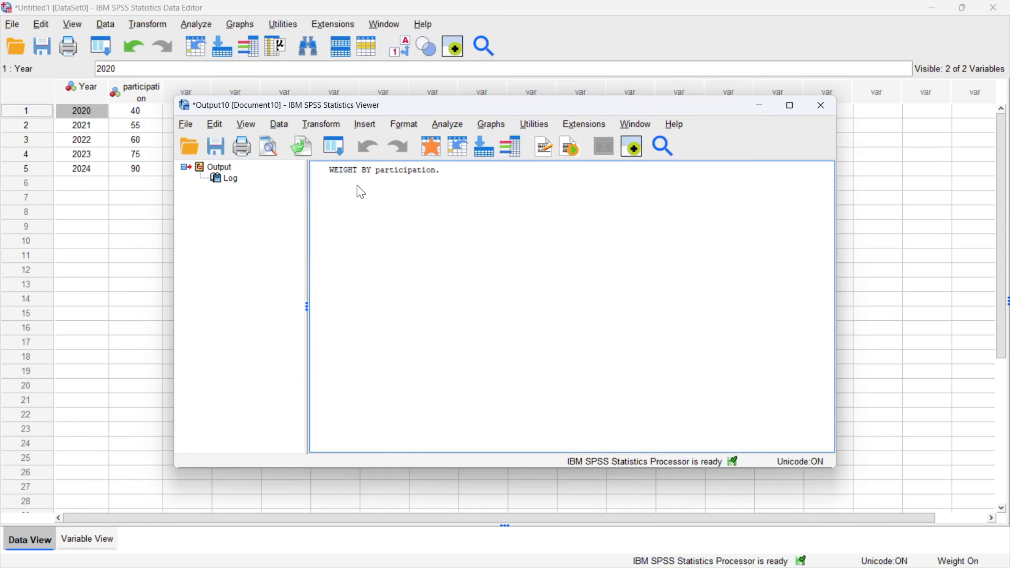
click(758, 106)
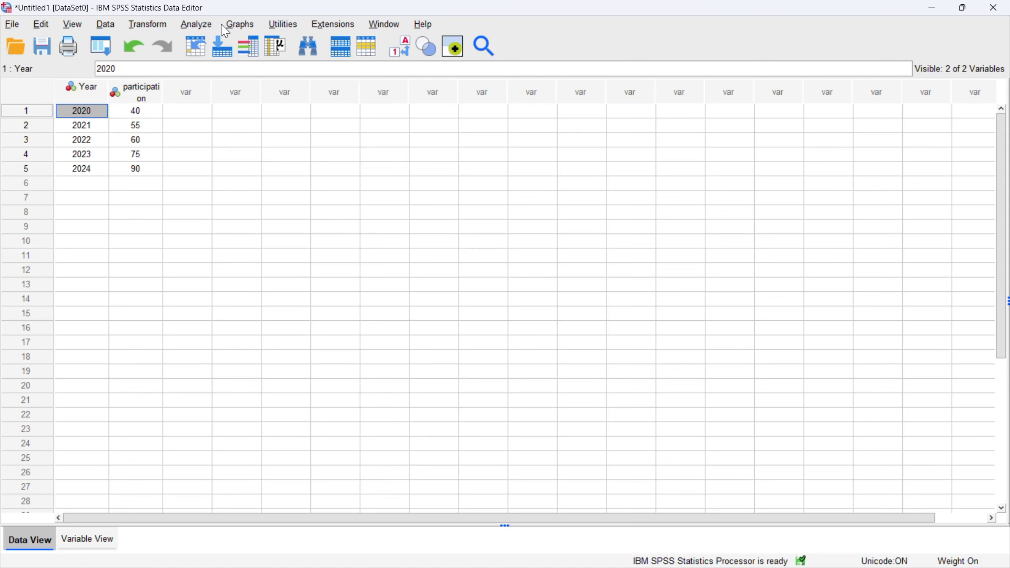
Open the Chart Builder for the yearly participation data and reset its previous line chart definition.
click(258, 23)
click(272, 42)
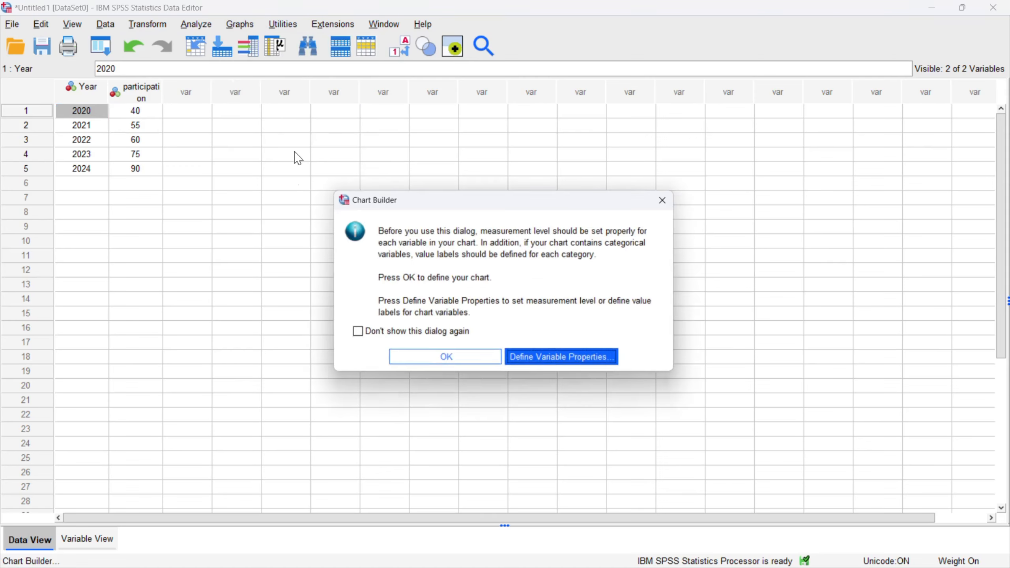
click(409, 358)
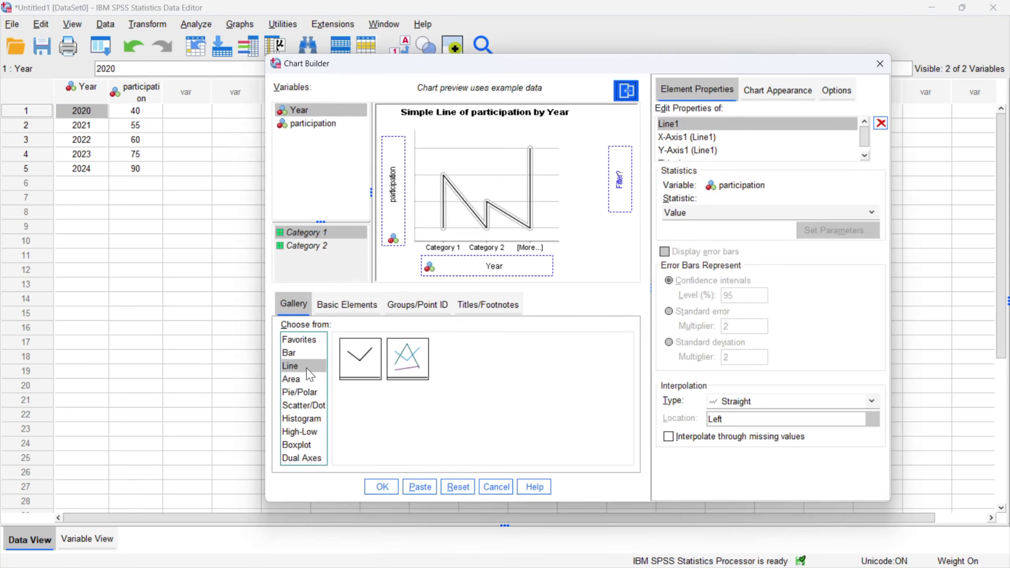
click(458, 486)
Build a Simple Line chart with Year on the X-axis and participation on the Y-axis, and generate it in a maximized viewer.
drag(354, 365, 463, 202)
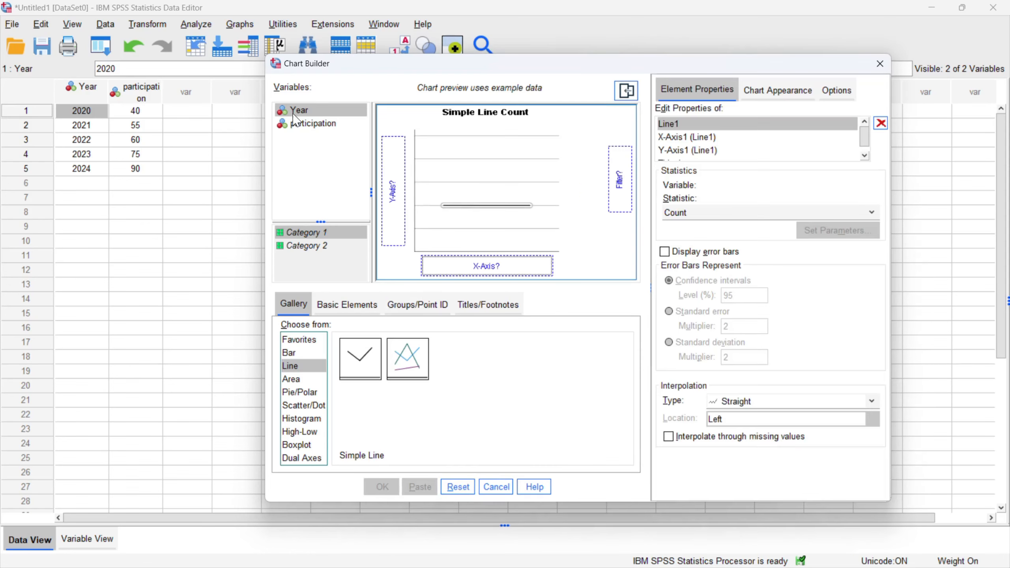
drag(295, 118, 453, 270)
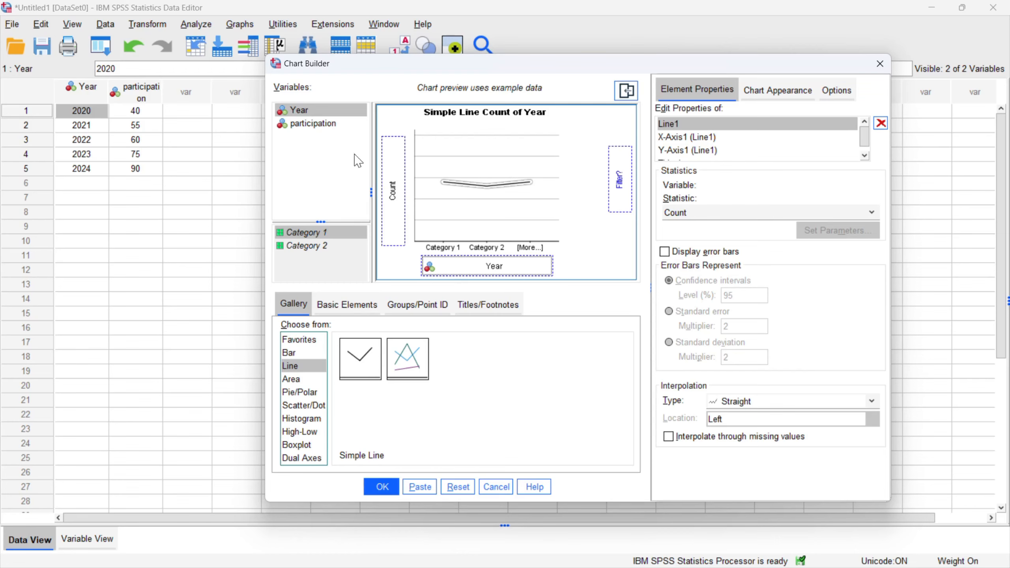
drag(314, 124, 393, 183)
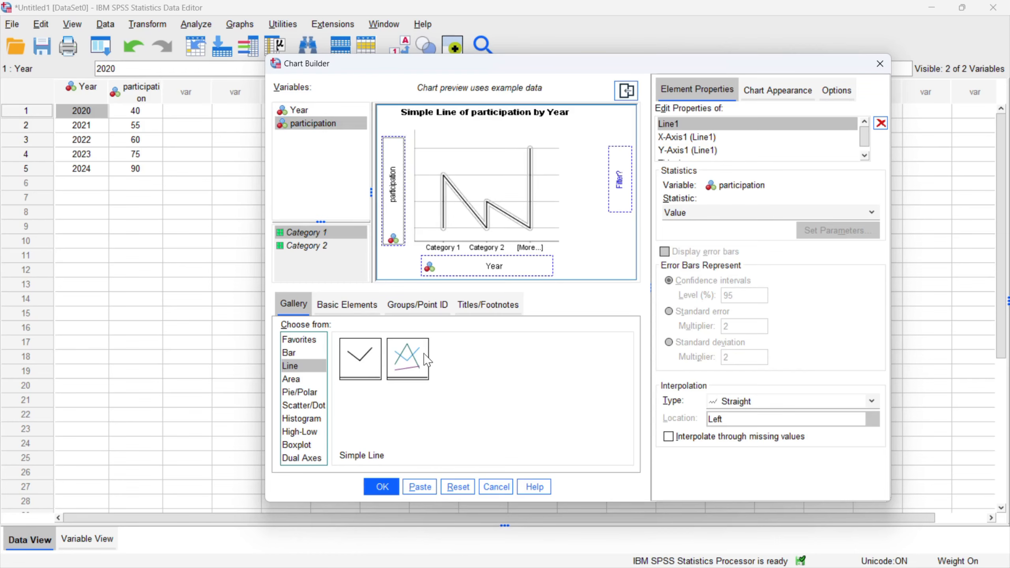
click(376, 490)
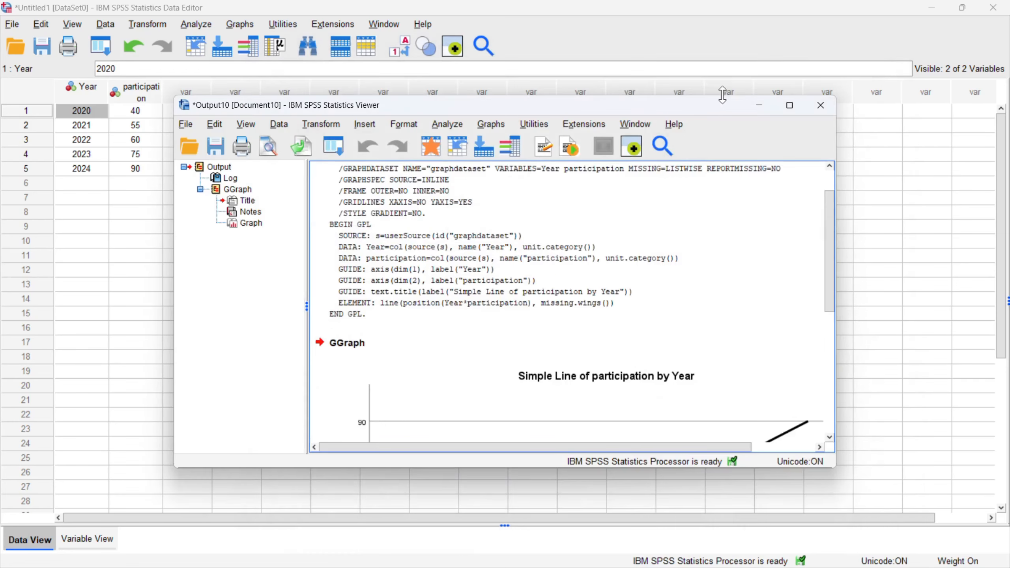
click(790, 105)
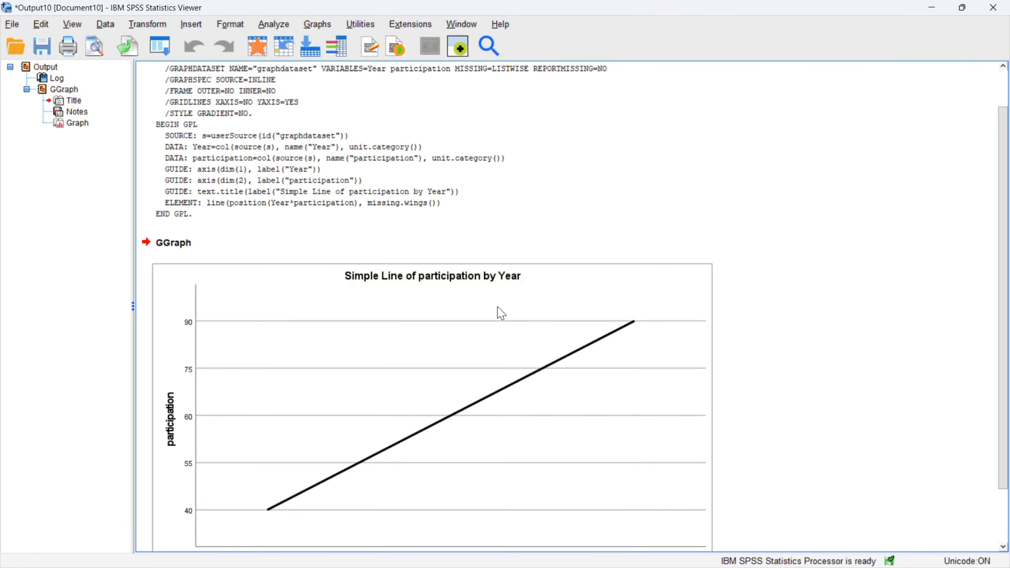
Open the participation line chart in the Chart Editor and show data labels on its points.
scroll(517, 302, down, 2)
double_click(548, 286)
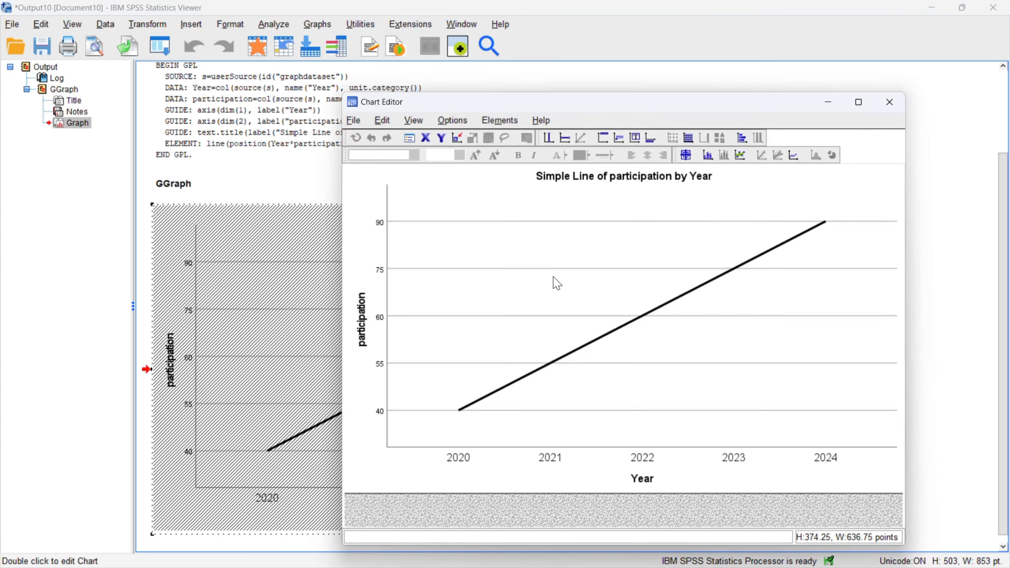
click(707, 156)
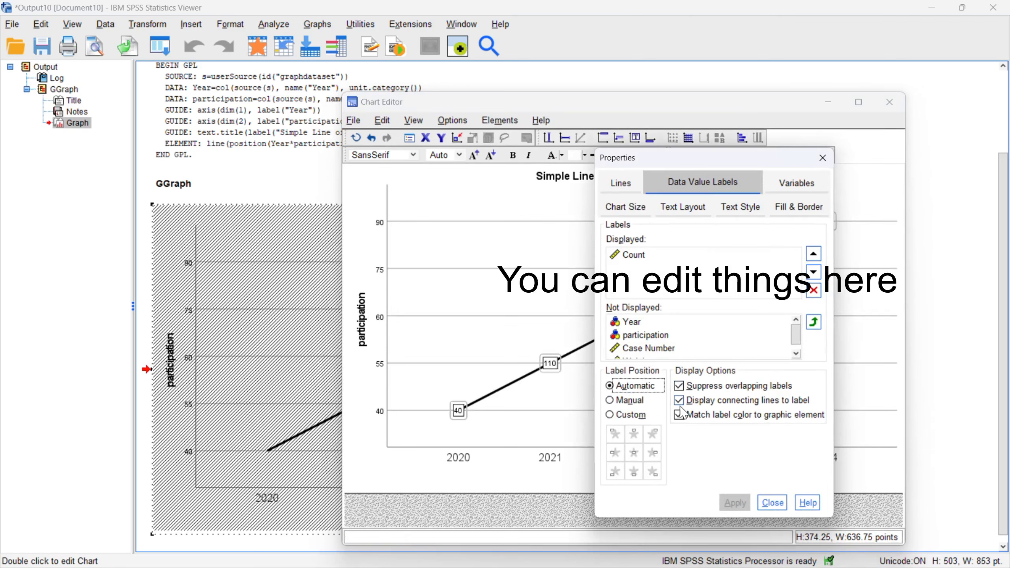
Apply automatic label positioning with label color matched to the graphic element on the line chart, and close its properties.
click(617, 398)
click(619, 410)
click(619, 404)
click(618, 389)
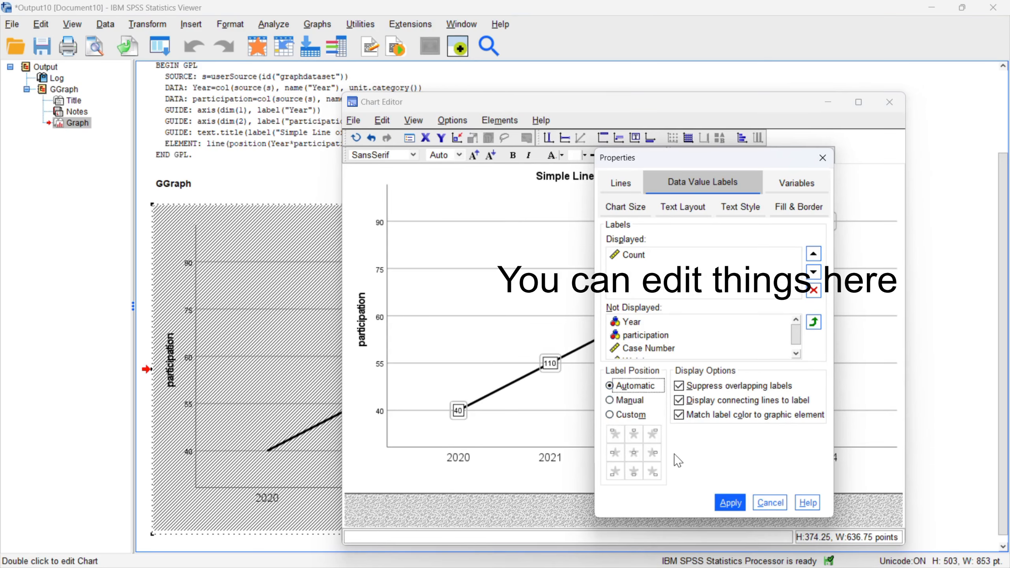
click(730, 503)
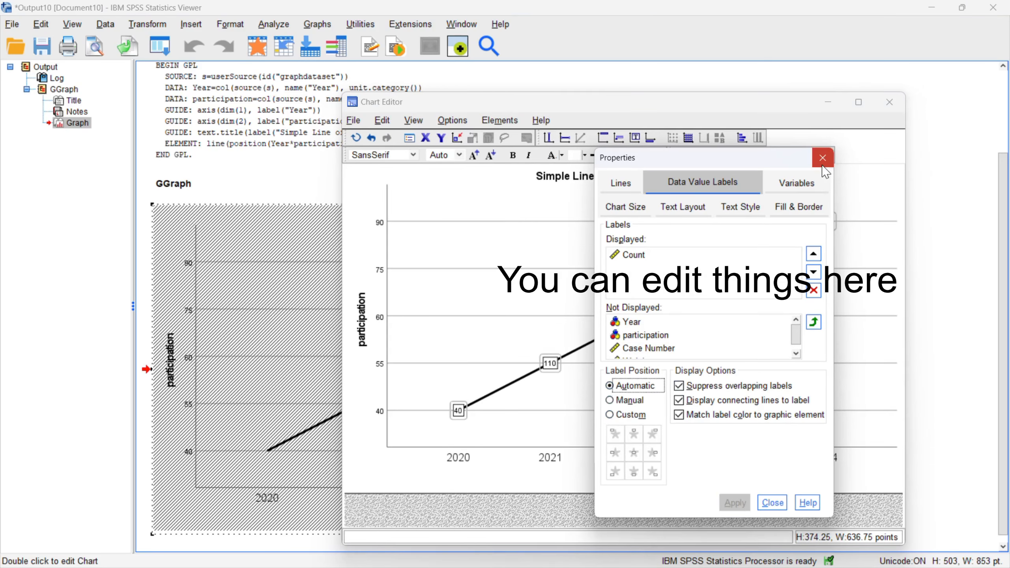
click(823, 158)
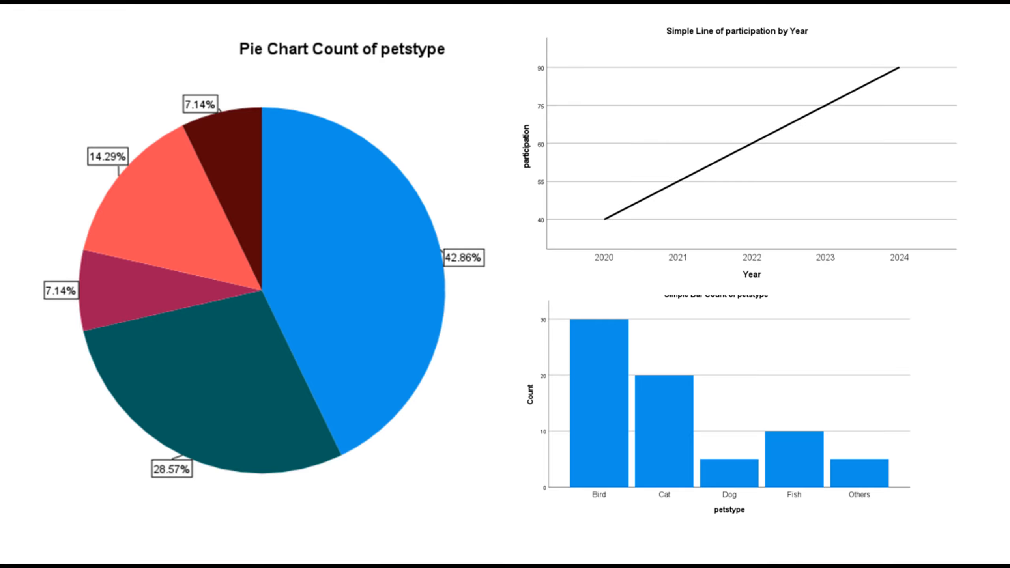